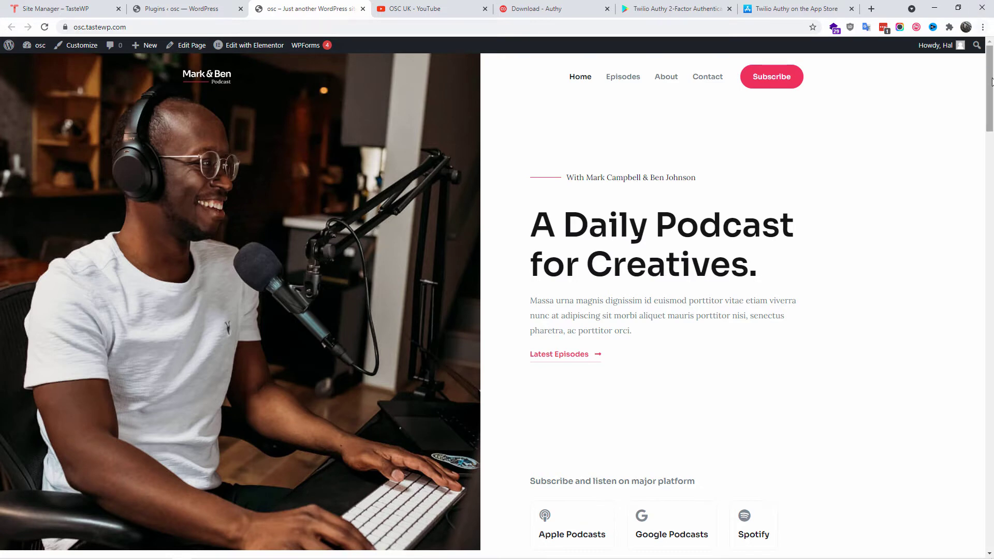
# Scroll the podcast front page and bring up the admin-bar account dropdown.
pyautogui.moveTo(991, 81)
pyautogui.mouseDown()
pyautogui.moveTo(992, 307)
pyautogui.moveTo(992, 65)
pyautogui.mouseUp()
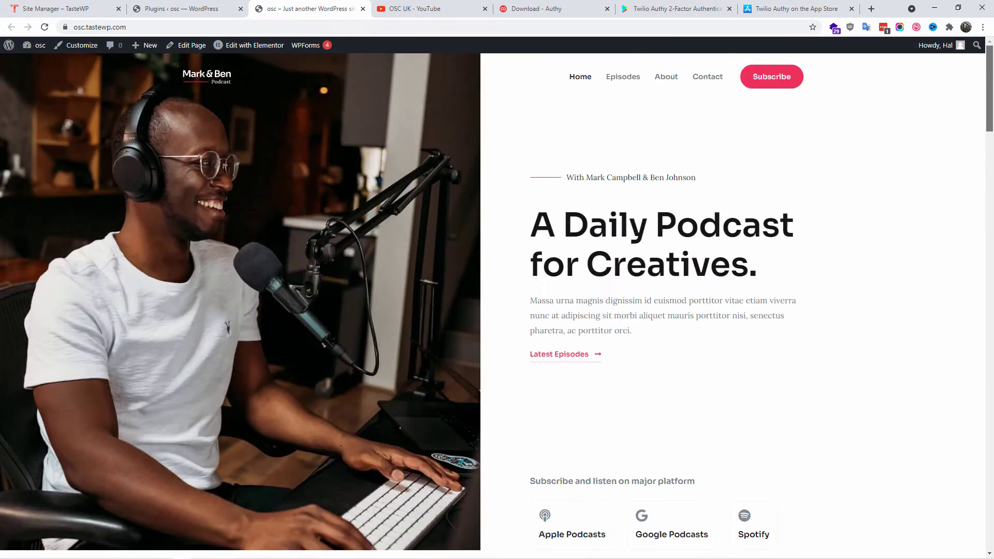
pyautogui.moveTo(935, 56)
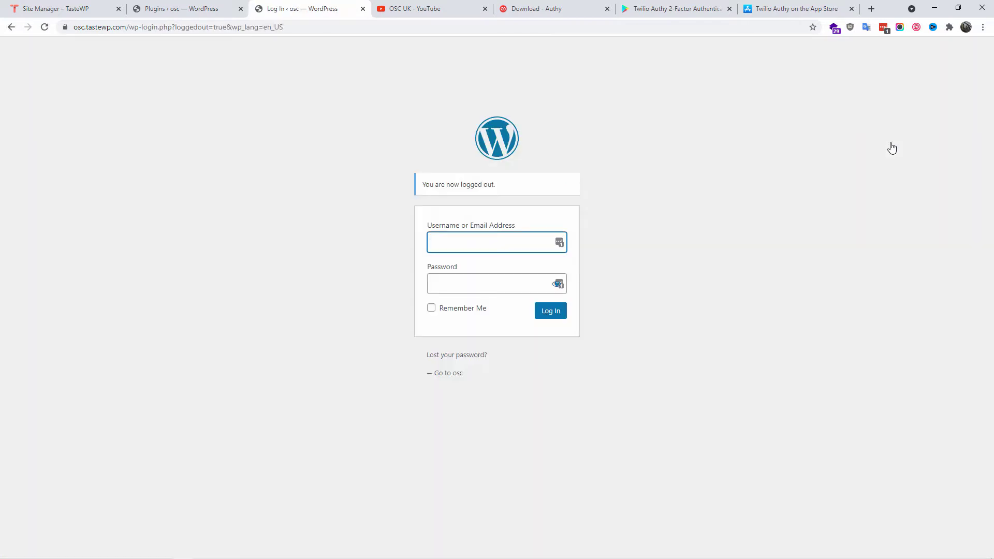
# Sign back in using the saved tastewp.com login from the password manager.
pyautogui.click(559, 243)
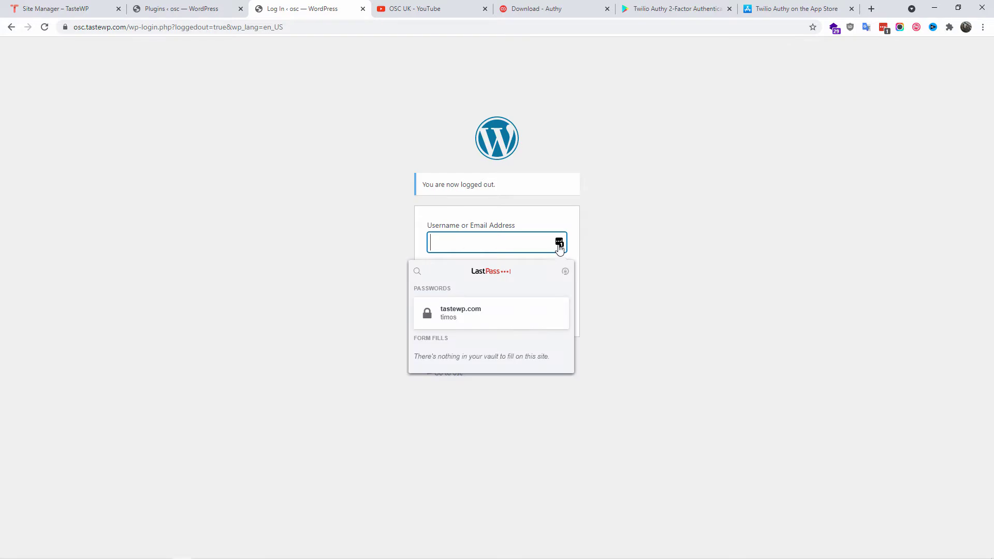
pyautogui.click(444, 317)
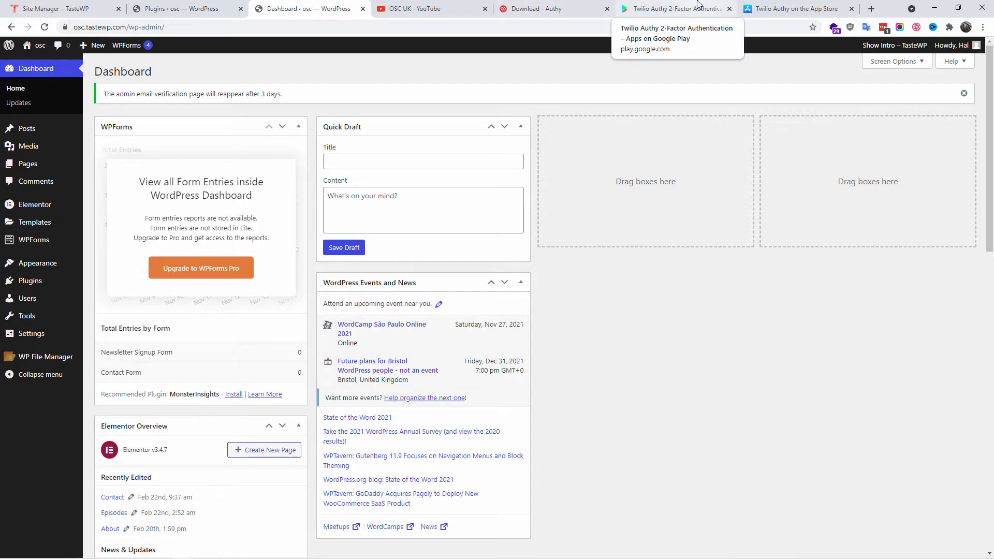
# Review the Authy download page and its desktop platform options.
pyautogui.click(567, 5)
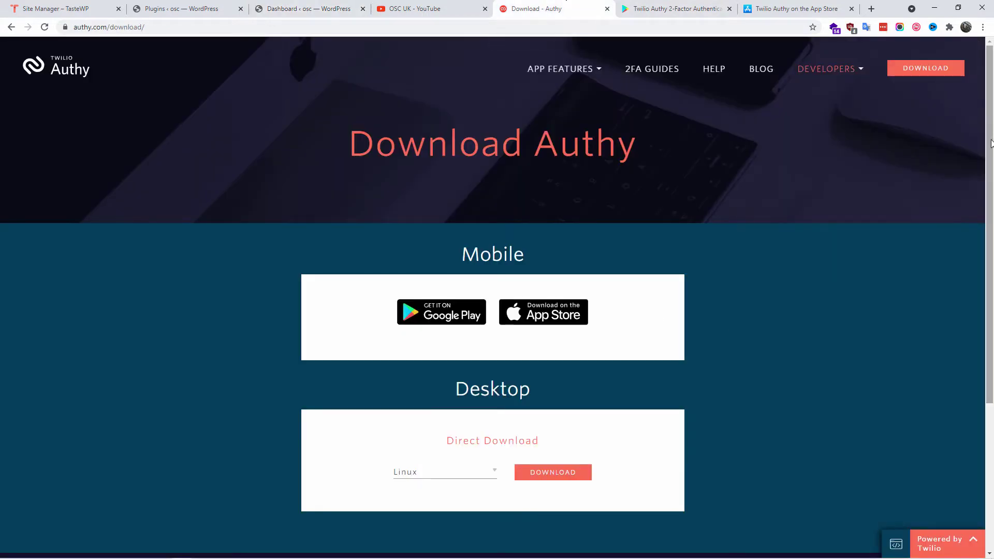
pyautogui.scroll(-4, 983, 323)
pyautogui.scroll(5, 982, 324)
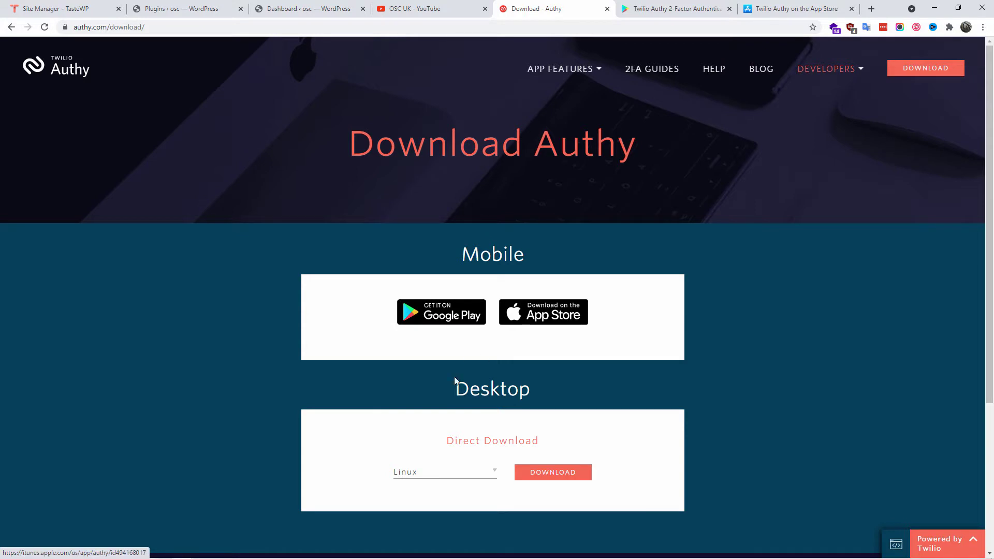
pyautogui.click(419, 475)
pyautogui.scroll(-3, 443, 495)
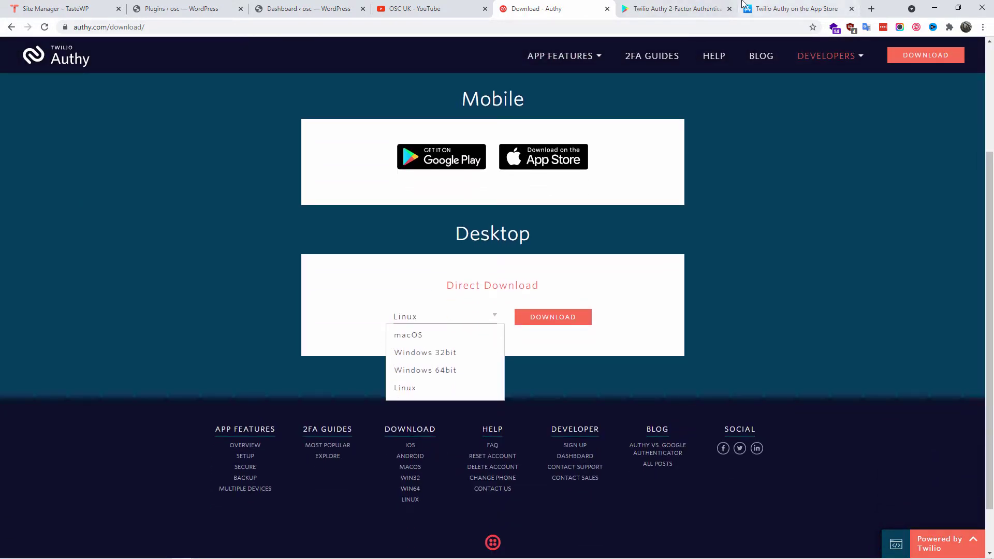
# View Authy on Google Play and the App Store, then show WordPress's Installed Plugins list.
pyautogui.click(675, 8)
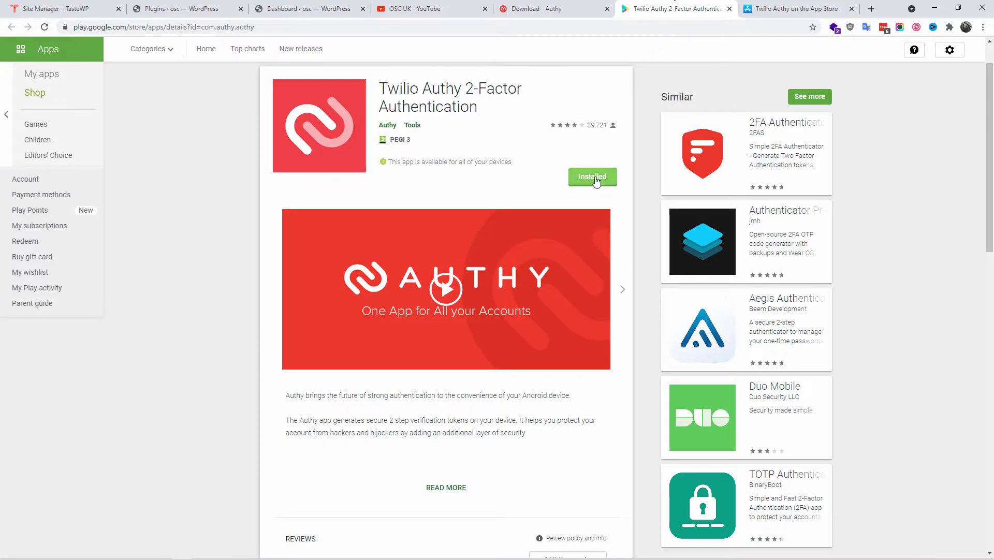
pyautogui.click(792, 9)
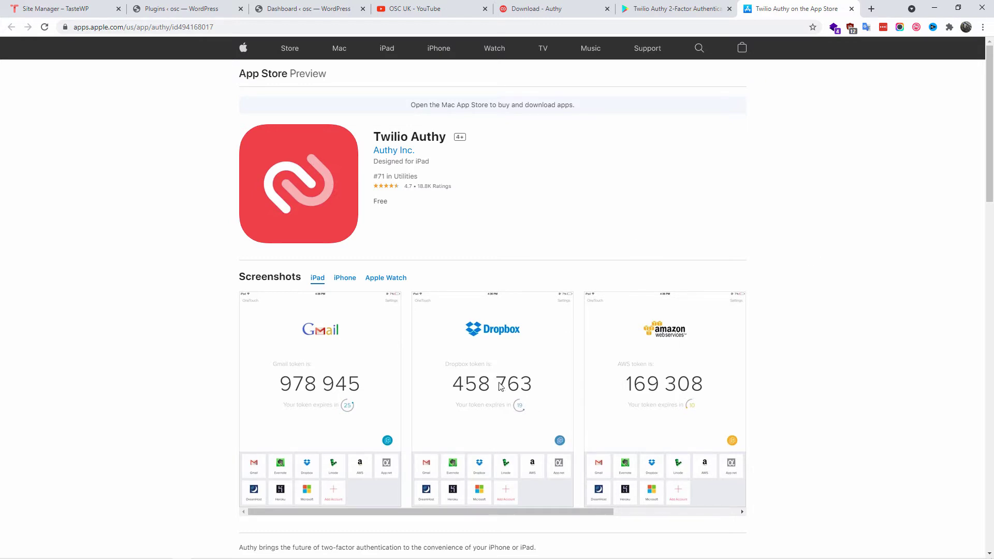
pyautogui.click(321, 4)
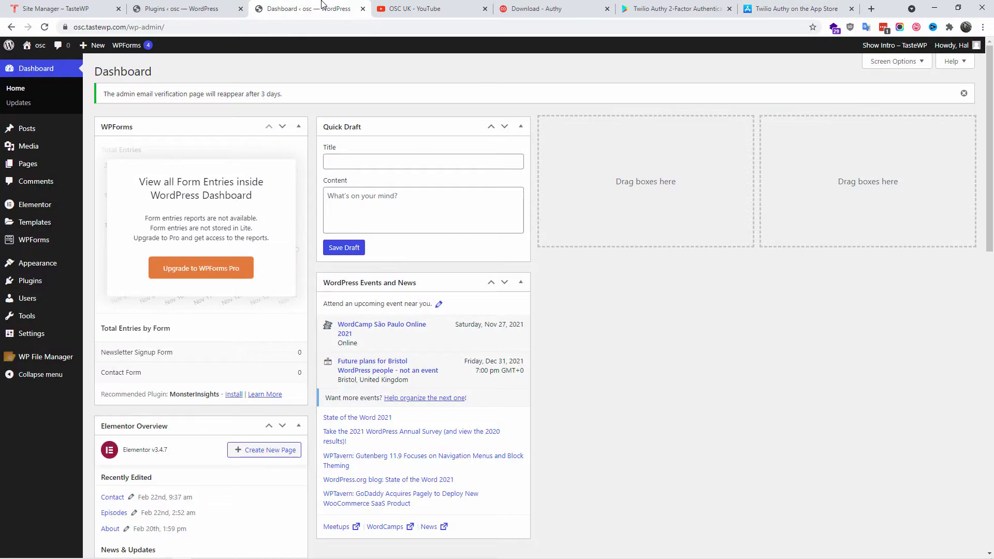
pyautogui.click(29, 288)
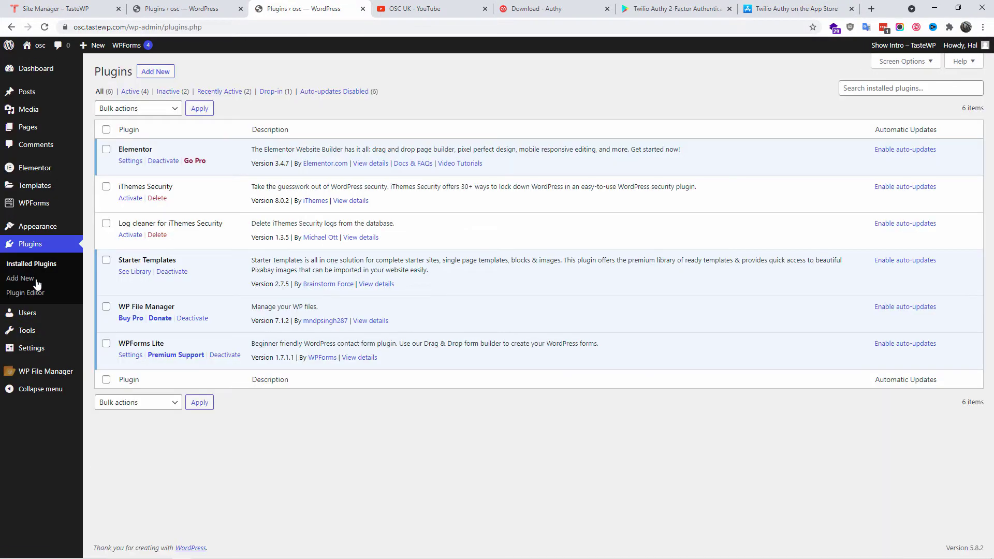
# Activate iThemes Security and search the OSC UK YouTube channel for 'ithemes'.
pyautogui.click(130, 199)
pyautogui.hotkey('ctrl', 'Tab')
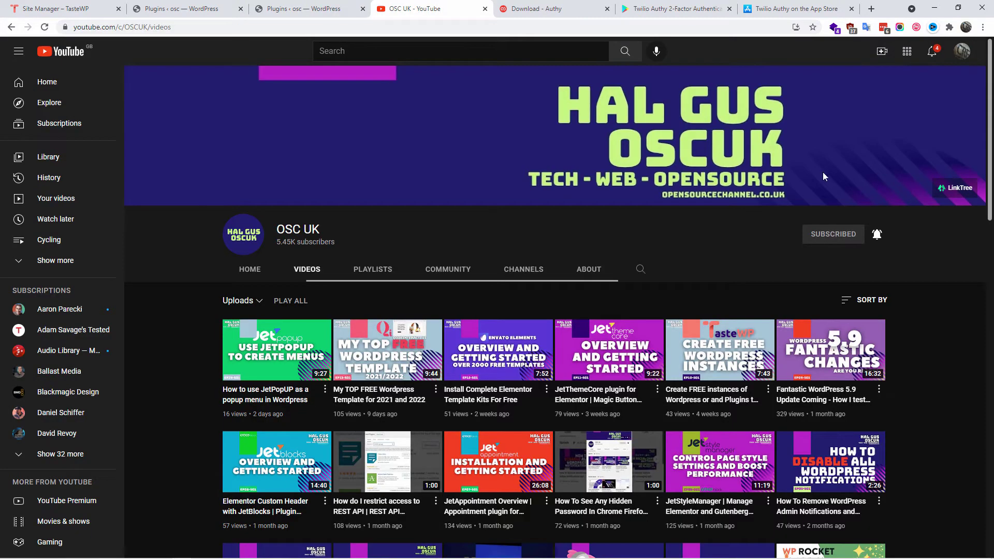
pyautogui.click(641, 270)
pyautogui.write('ithemes')
pyautogui.press('Return')
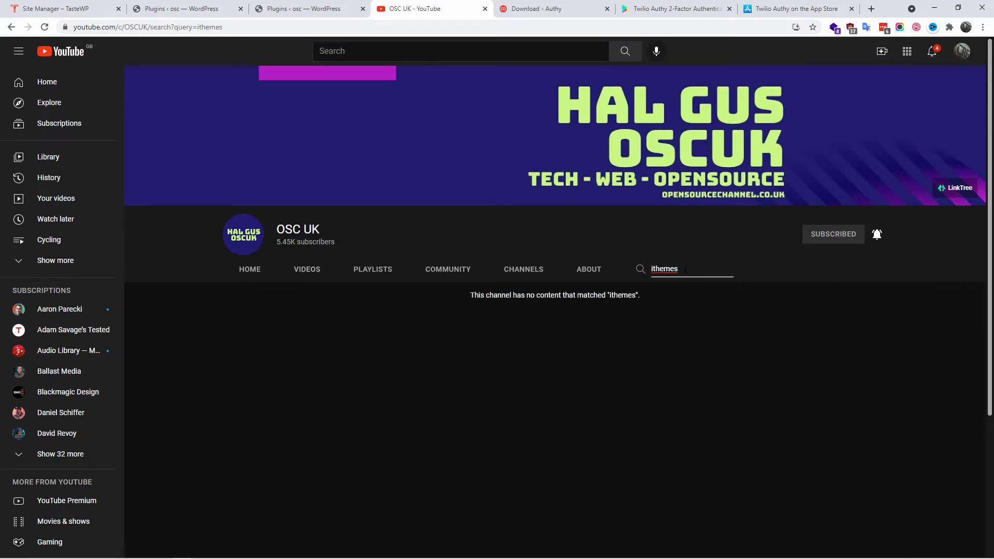
pyautogui.hotkey('ctrl', 'a')
pyautogui.hotkey('alt', 'Left')
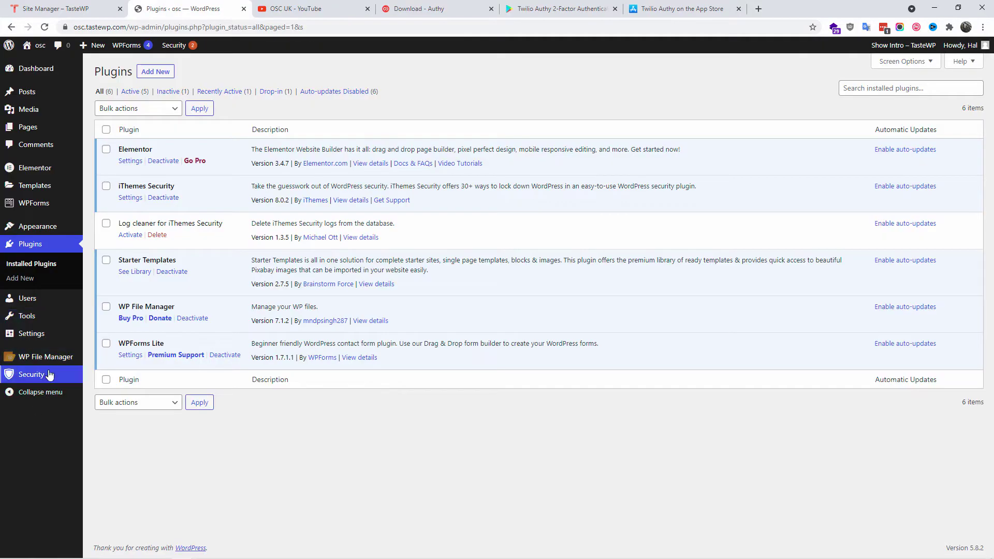
# Start iThemes Security setup as a Blog for Self, with the password policy enforced.
pyautogui.moveTo(47, 376)
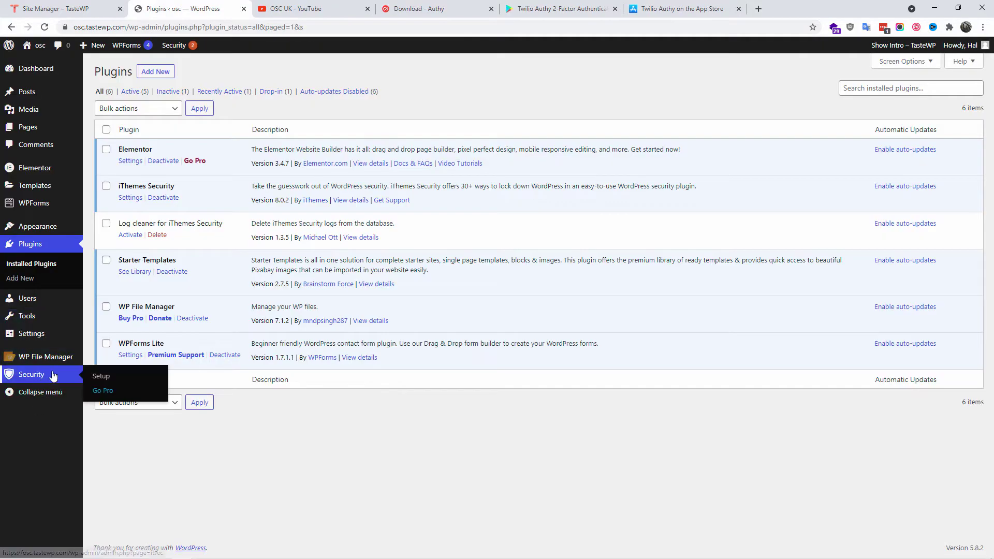
pyautogui.click(107, 381)
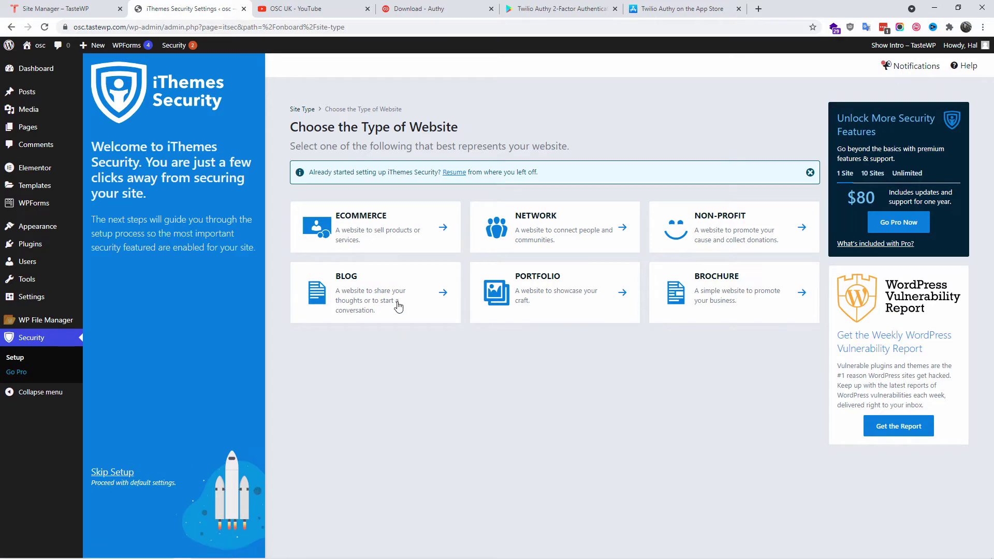
pyautogui.click(391, 286)
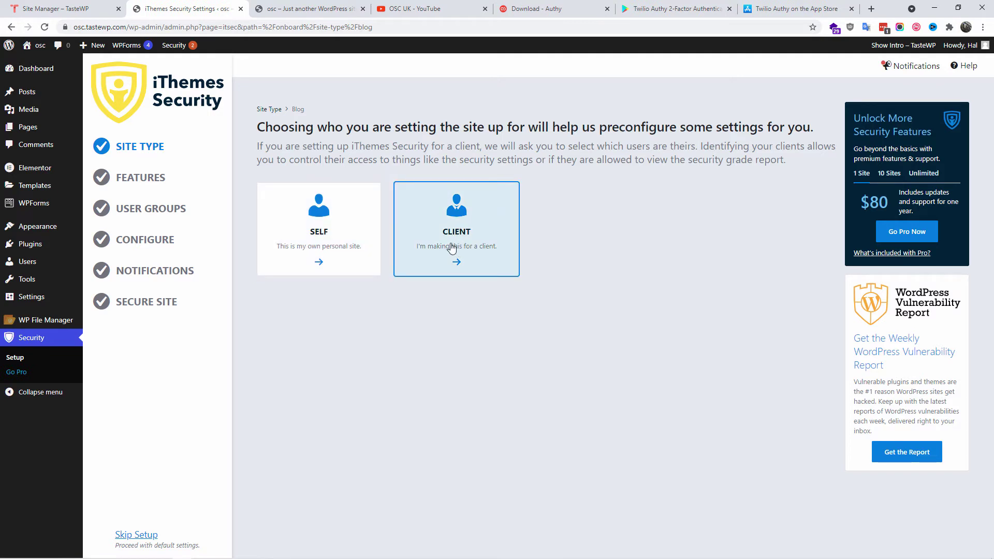
pyautogui.click(326, 230)
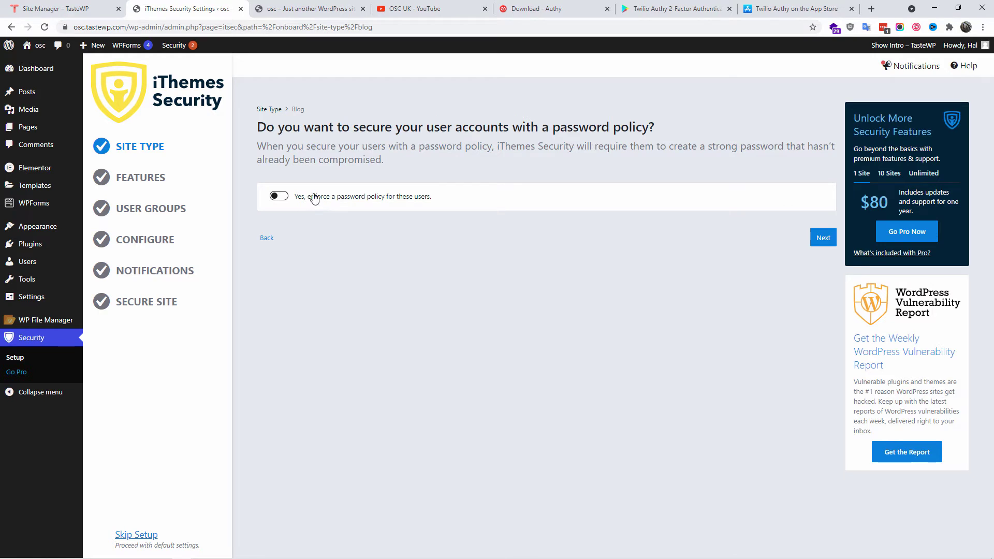
pyautogui.click(283, 197)
pyautogui.click(823, 241)
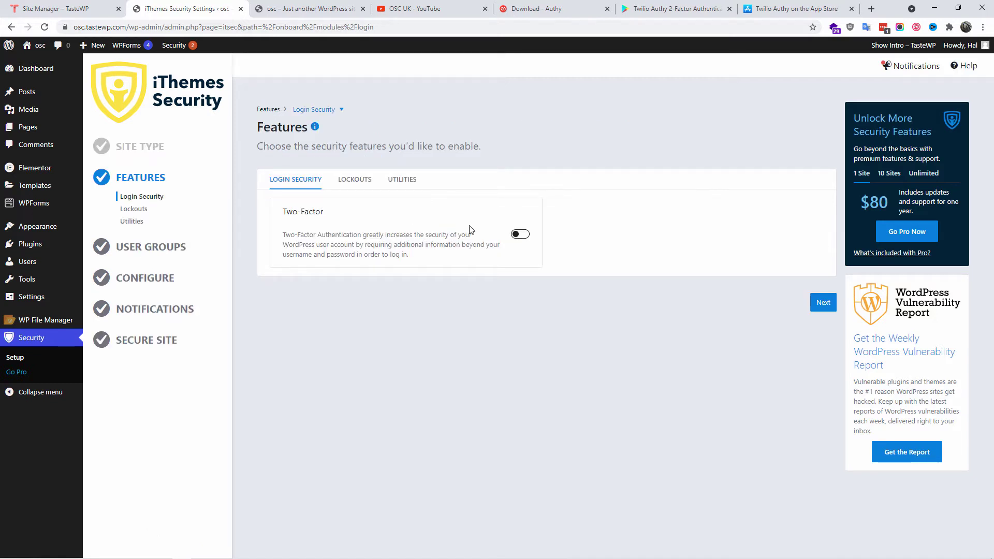
# Turn on Two-Factor authentication and check the Authy download, Google Play and App Store pages.
pyautogui.click(516, 236)
pyautogui.click(523, 8)
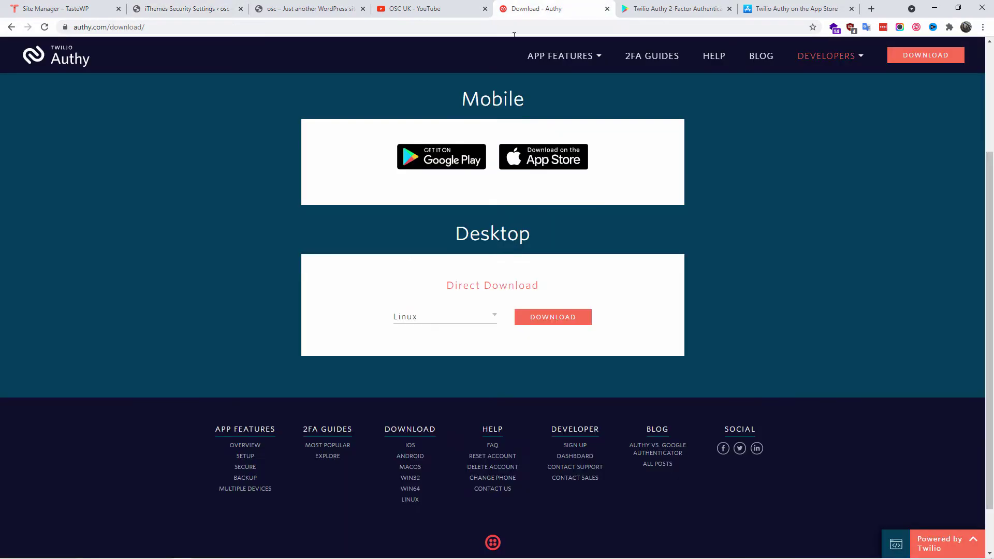
pyautogui.scroll(3, 473, 212)
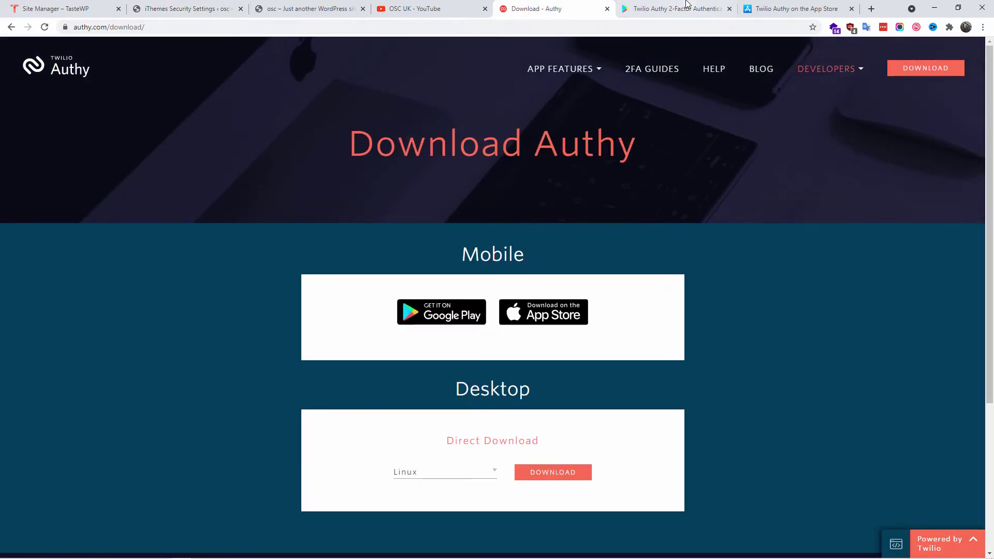
pyautogui.click(687, 5)
pyautogui.click(797, 9)
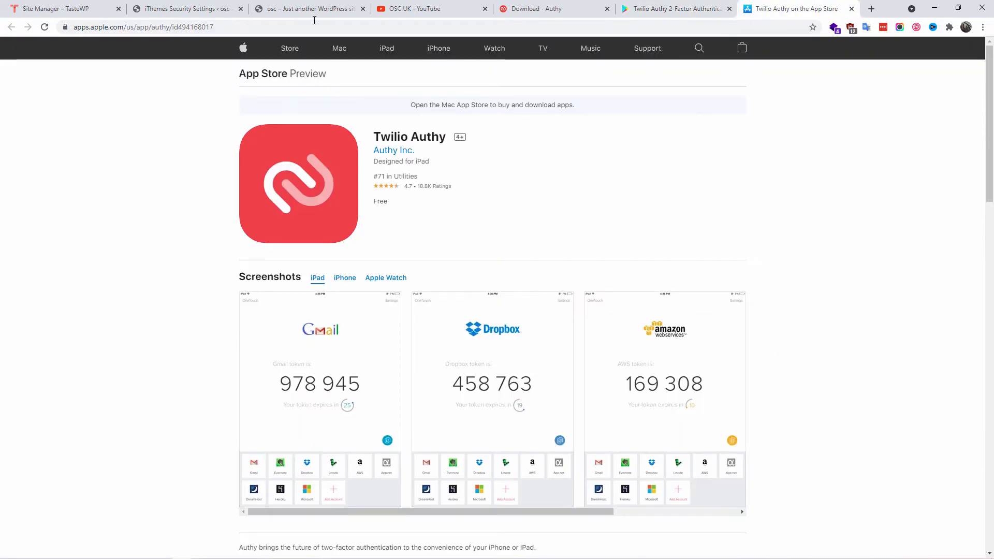
pyautogui.click(311, 9)
pyautogui.click(186, 8)
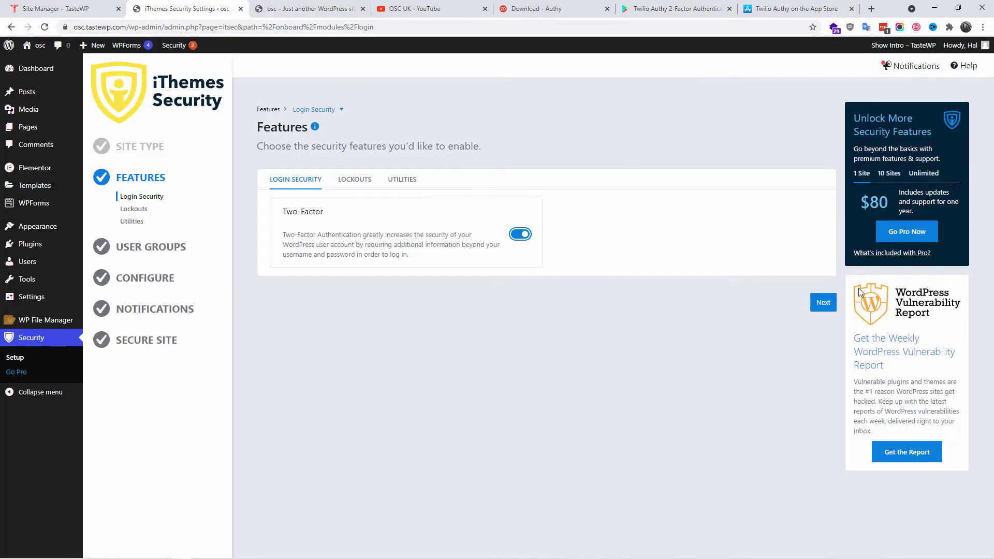
# Advance through Lockouts to Utilities and switch on Security Check Pro.
pyautogui.click(829, 304)
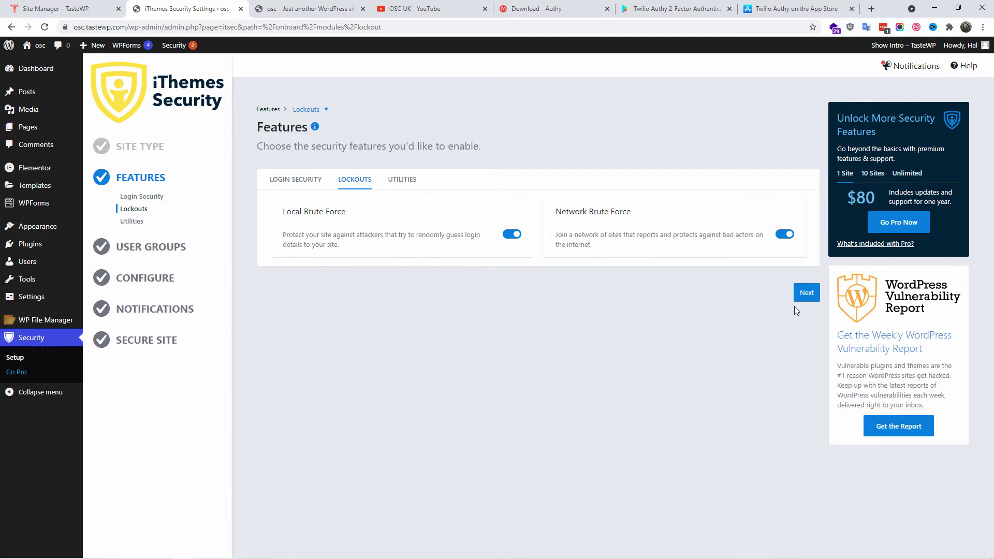
pyautogui.click(806, 293)
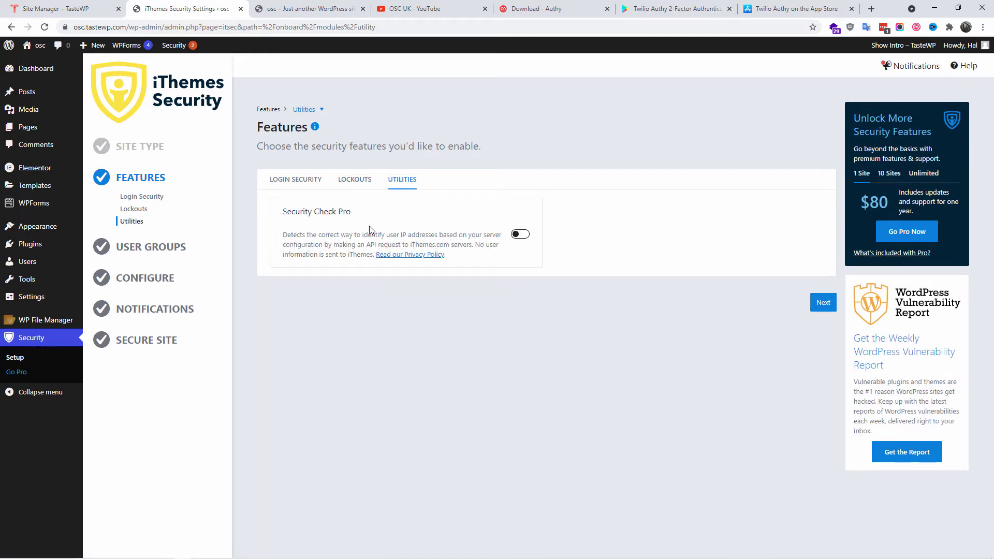
pyautogui.click(515, 236)
pyautogui.moveTo(393, 235); pyautogui.dragTo(502, 235)
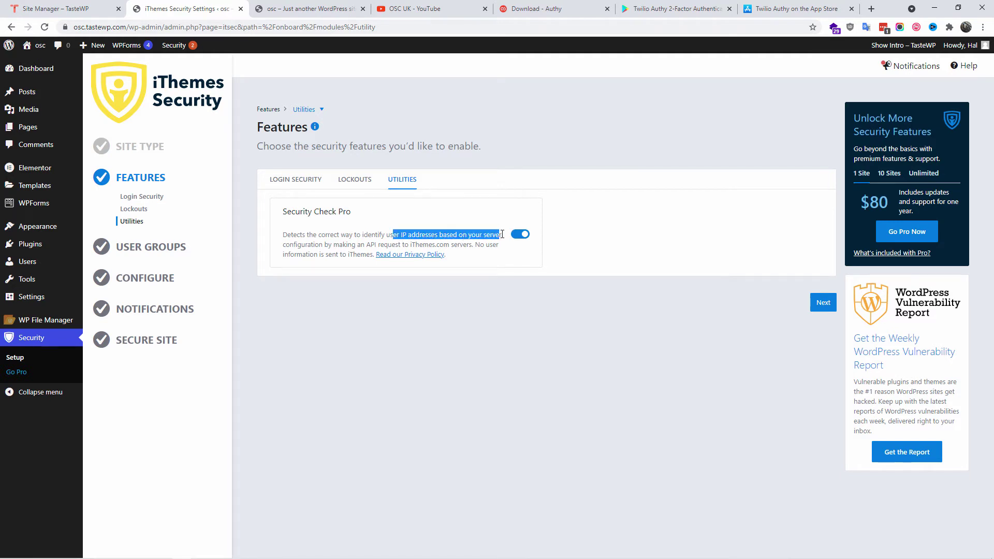
pyautogui.moveTo(296, 247); pyautogui.dragTo(378, 262)
pyautogui.click(588, 284)
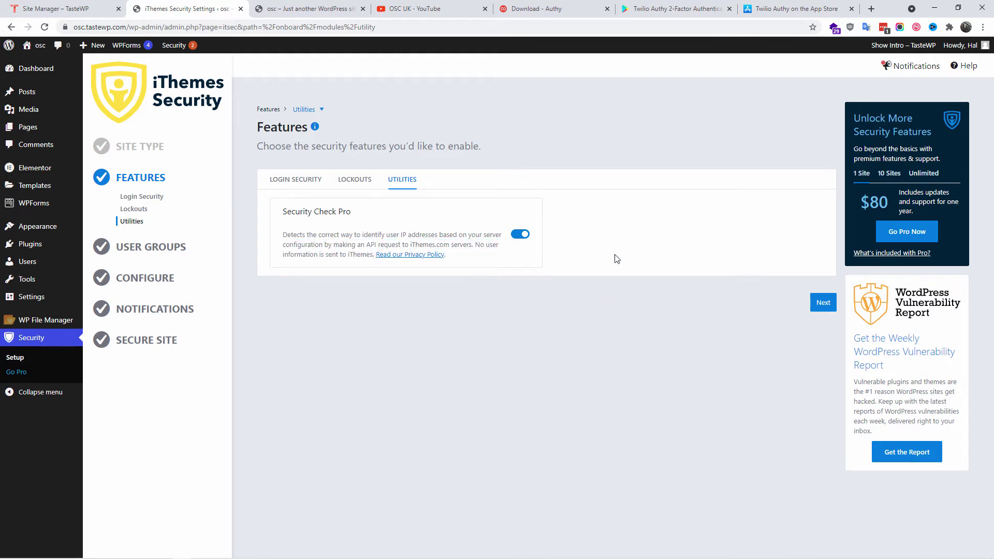
pyautogui.click(818, 304)
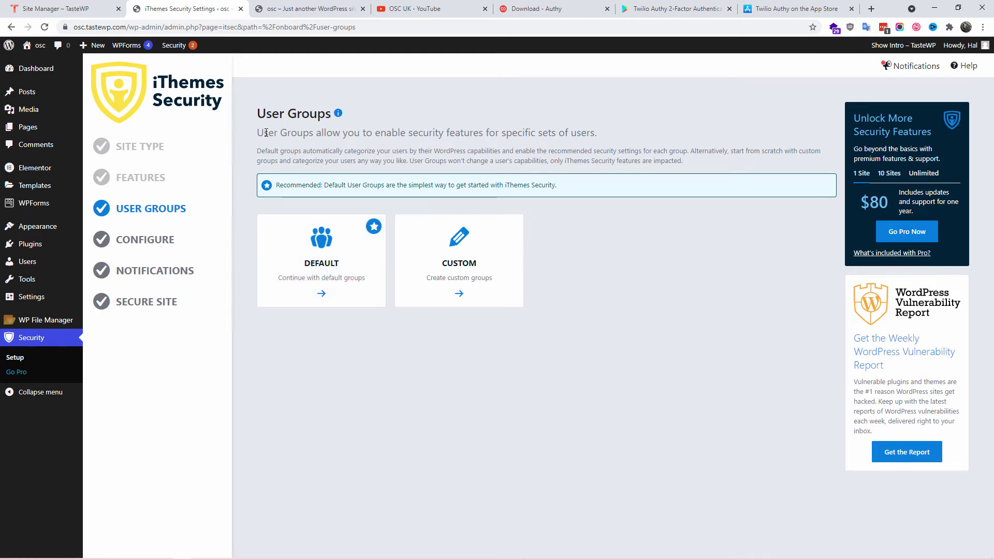
# Read the User Groups explanation and continue with the Default groups.
pyautogui.moveTo(264, 132); pyautogui.dragTo(611, 136)
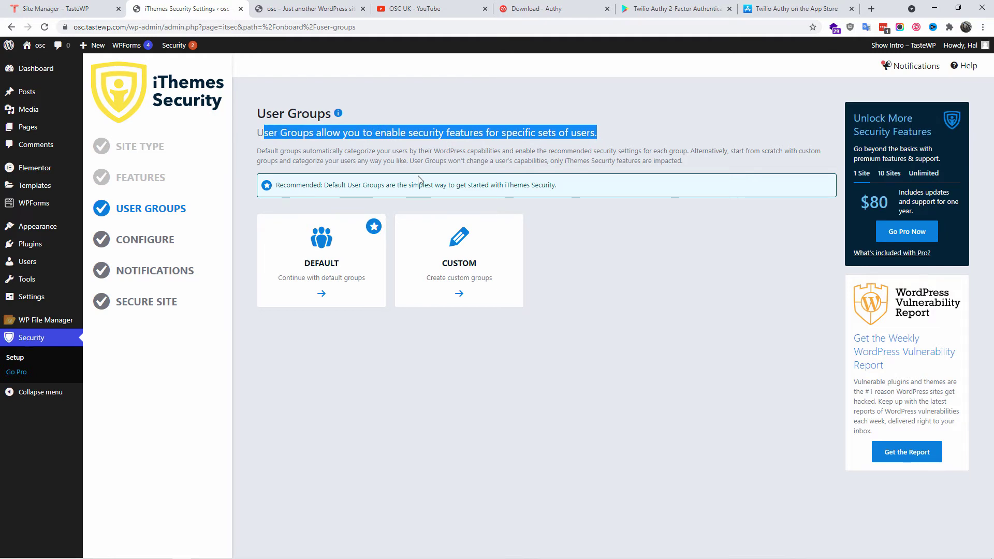
pyautogui.moveTo(344, 185); pyautogui.dragTo(560, 176)
pyautogui.click(588, 291)
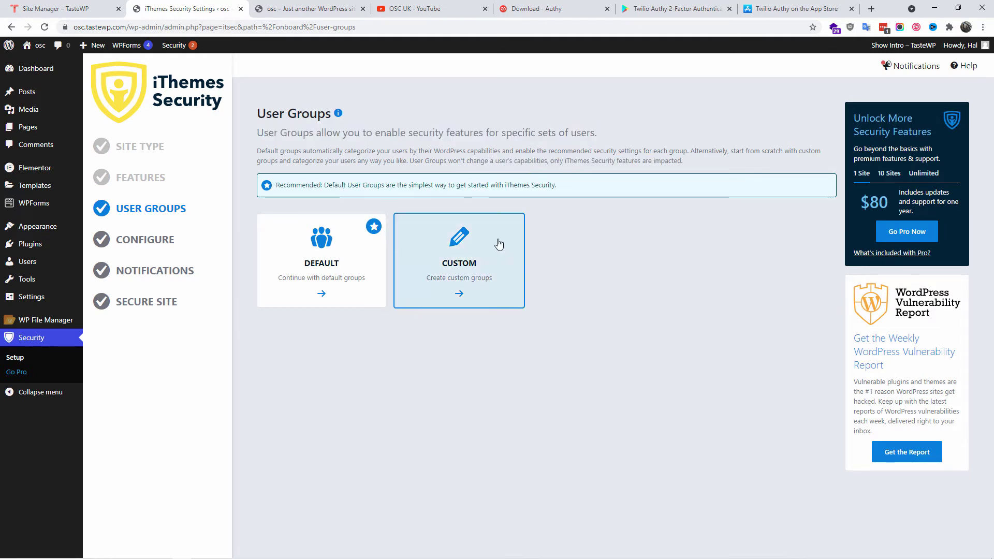
pyautogui.click(303, 281)
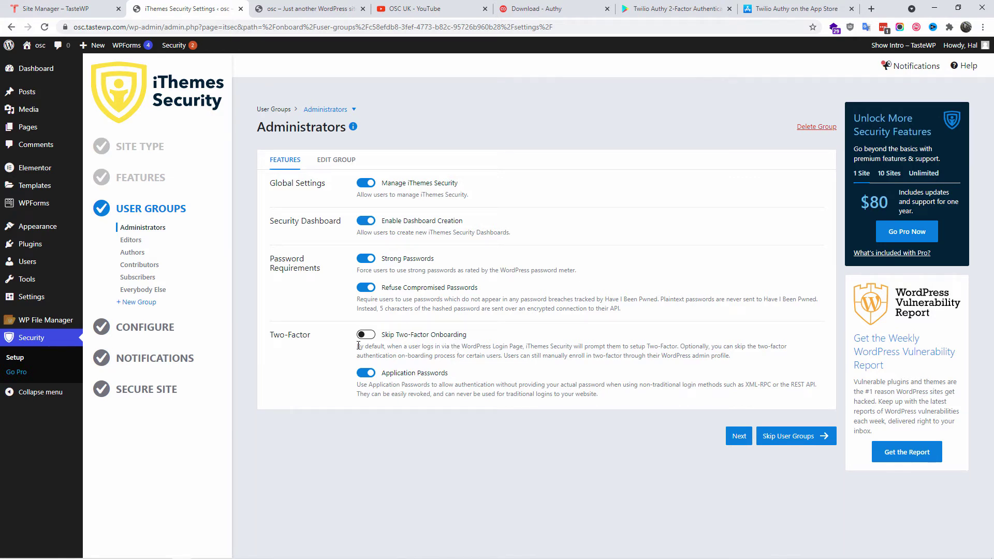
# Accept defaults for Administrators, Editors, Authors, Contributors, Subscribers and Everybody Else.
pyautogui.moveTo(358, 346); pyautogui.dragTo(746, 365)
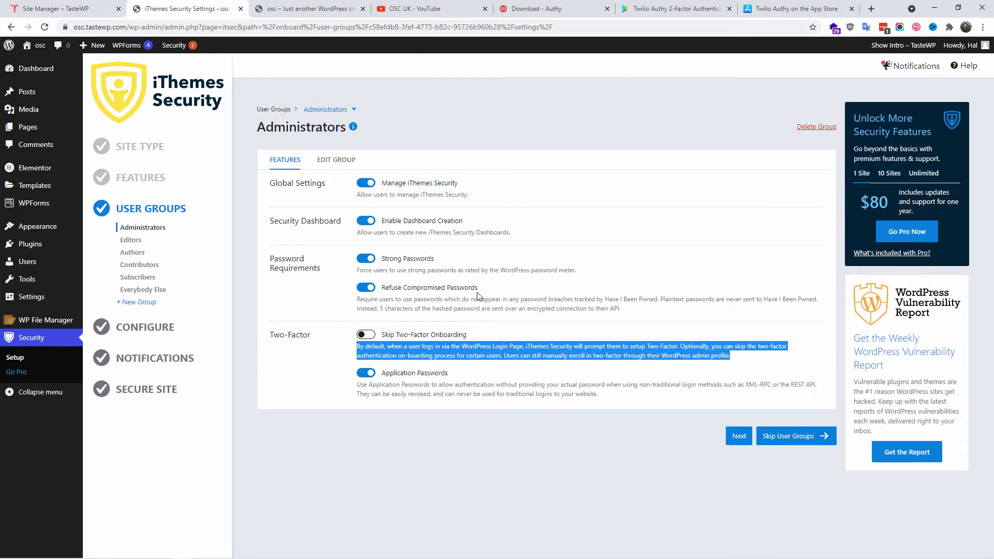
pyautogui.click(456, 434)
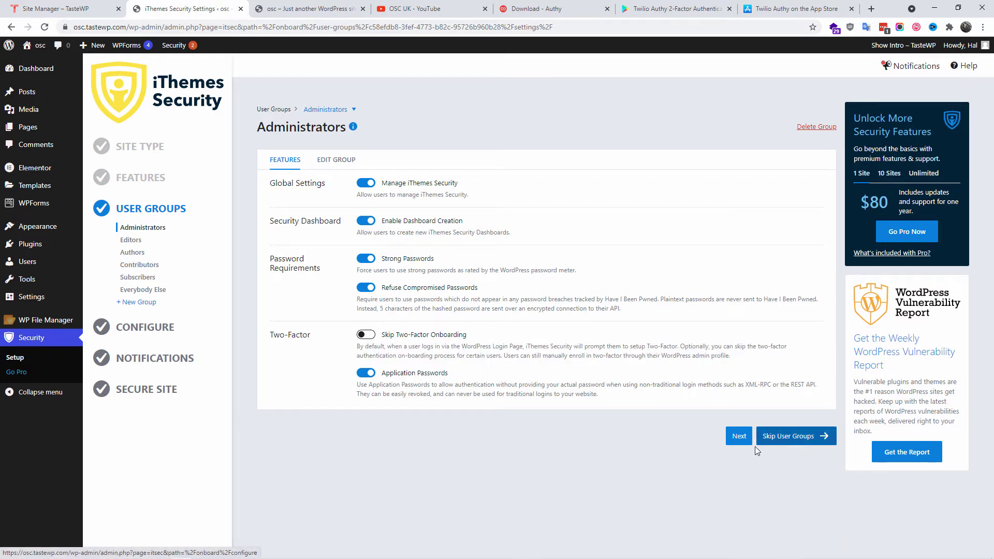
pyautogui.click(739, 436)
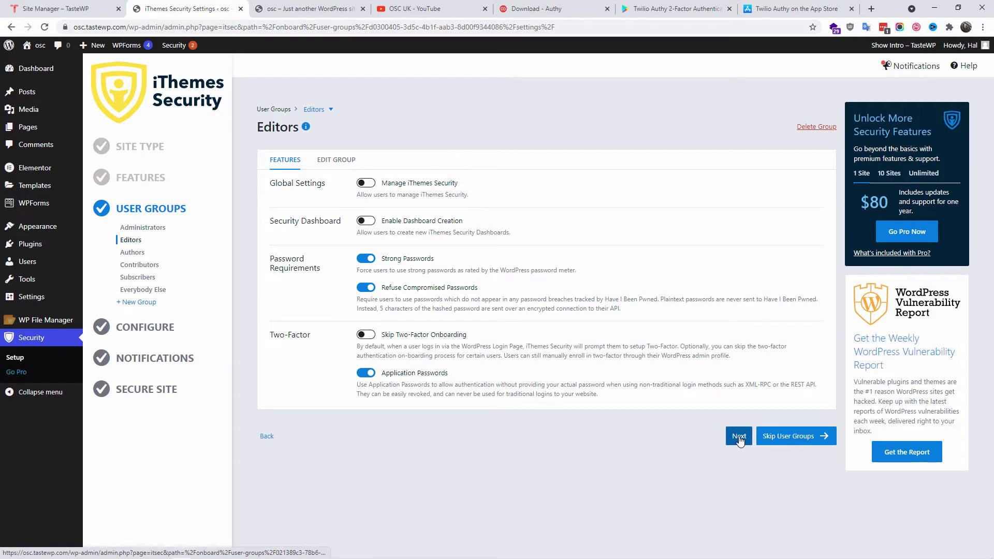
pyautogui.click(739, 436)
pyautogui.click(739, 436)
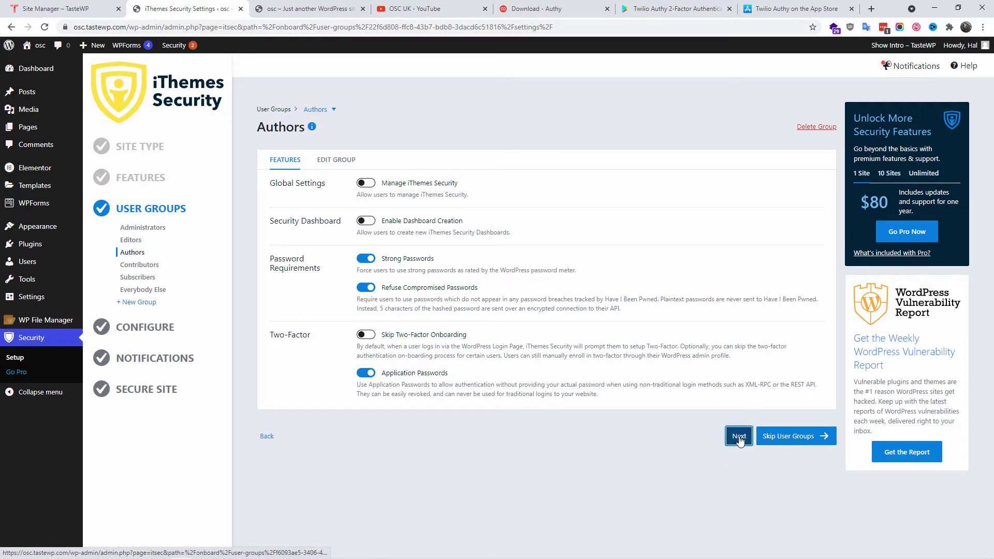
pyautogui.click(738, 436)
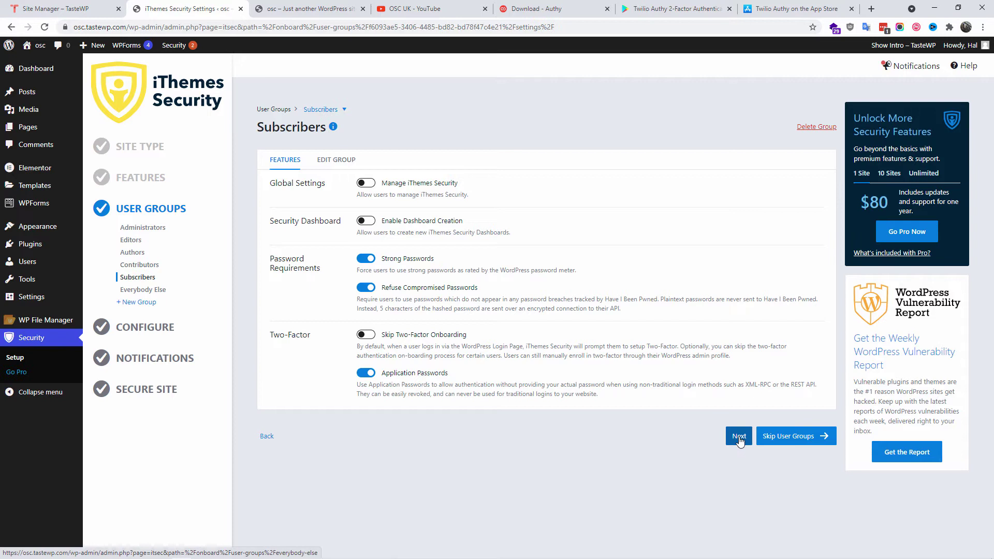
pyautogui.click(739, 436)
pyautogui.click(738, 436)
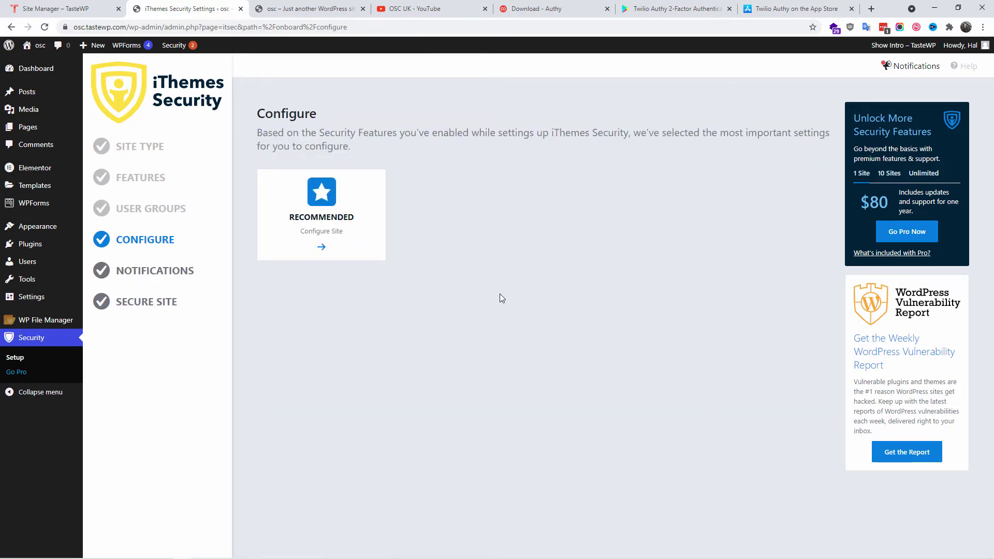
# Choose Recommended configuration, authorize the current IP, and set proxy detection to Security Check Scan.
pyautogui.click(362, 215)
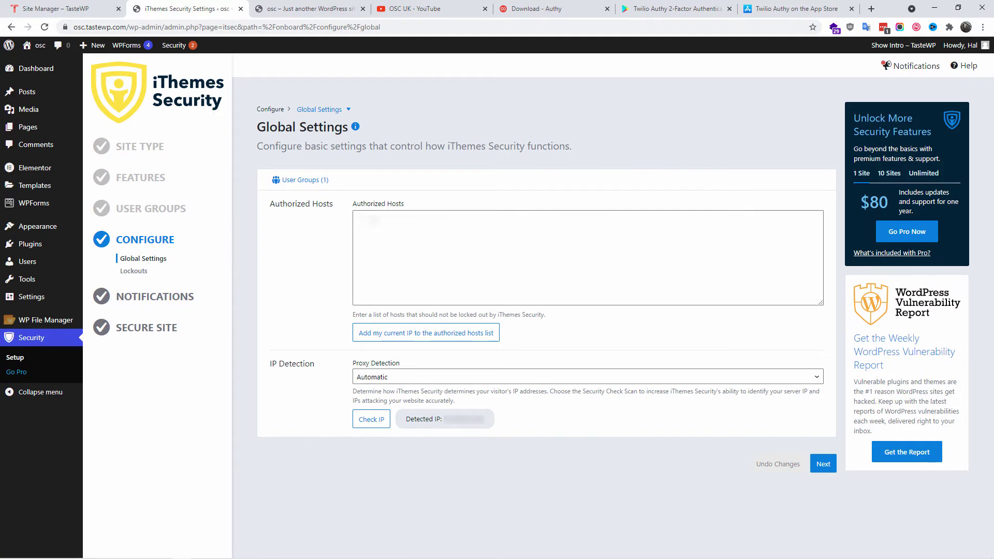
pyautogui.moveTo(438, 421); pyautogui.dragTo(515, 426)
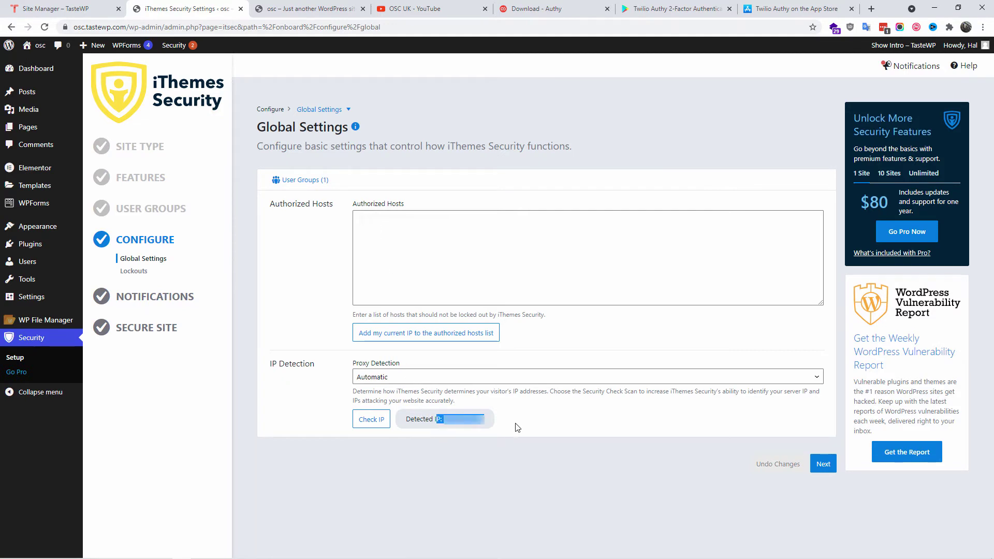
pyautogui.click(422, 334)
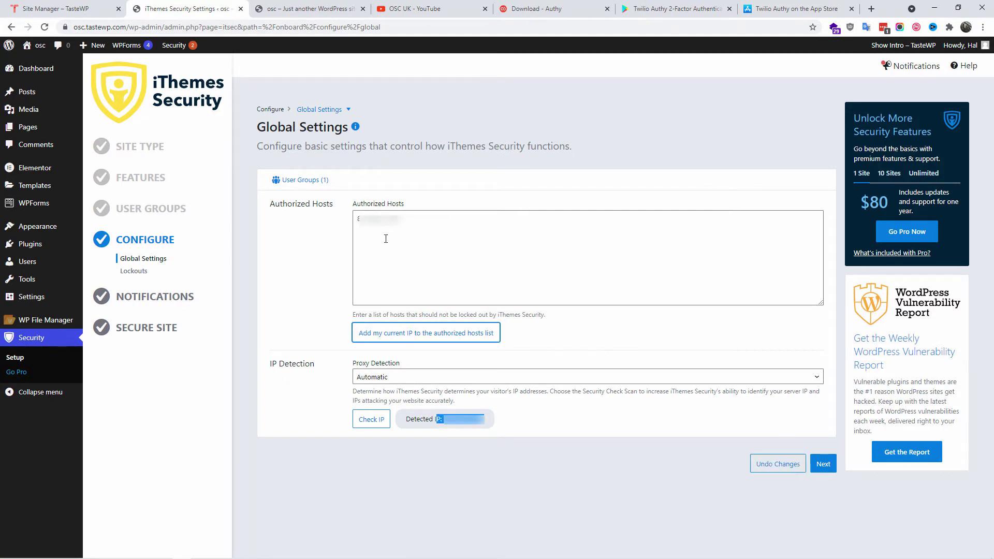
pyautogui.click(548, 378)
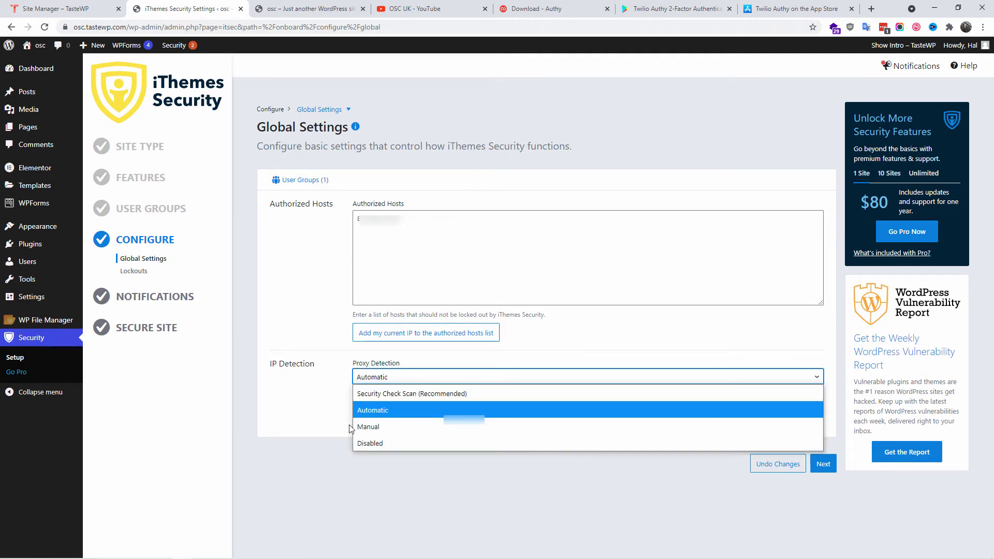
pyautogui.click(426, 394)
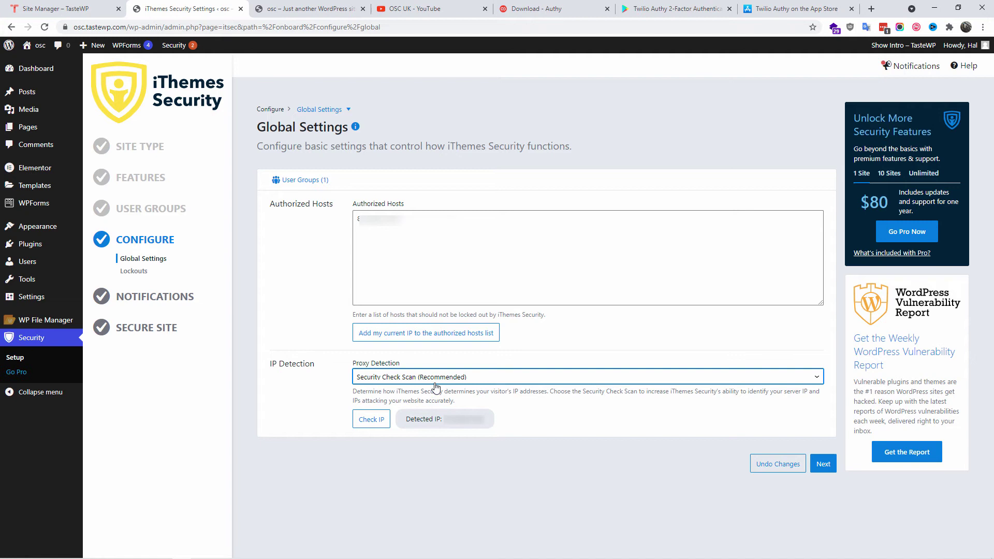
pyautogui.click(570, 429)
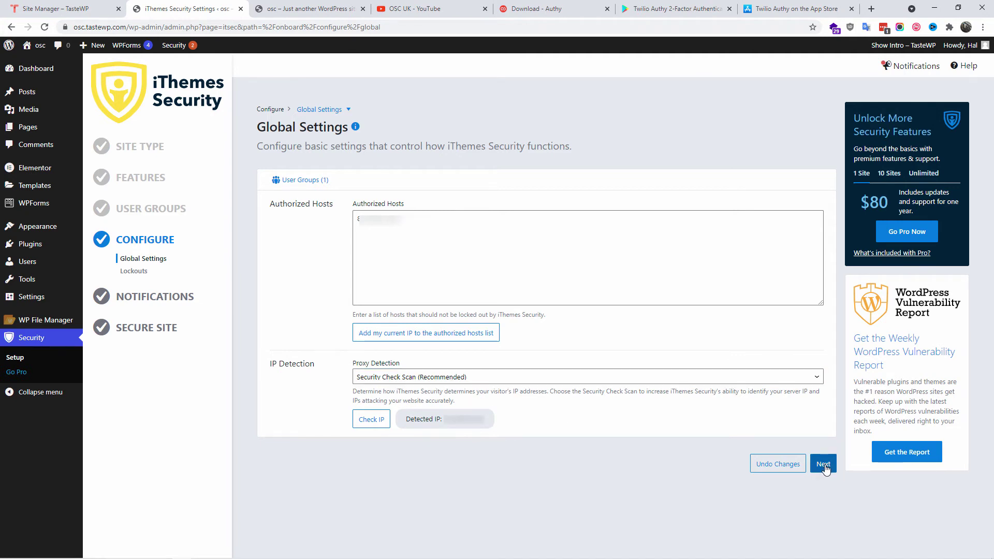
# Leave Network Brute Force email updates unchecked and continue.
pyautogui.click(825, 467)
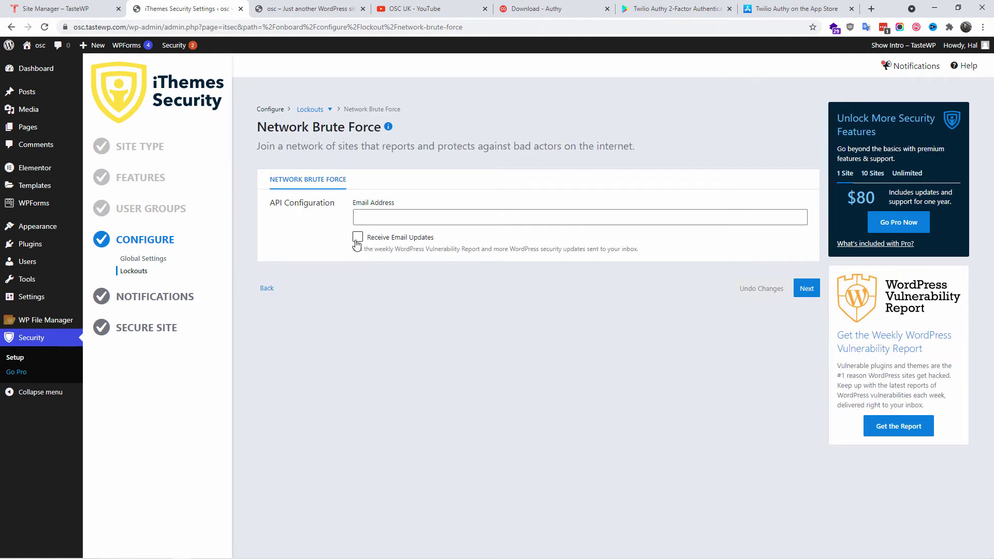
pyautogui.click(357, 239)
pyautogui.moveTo(409, 249); pyautogui.dragTo(642, 250)
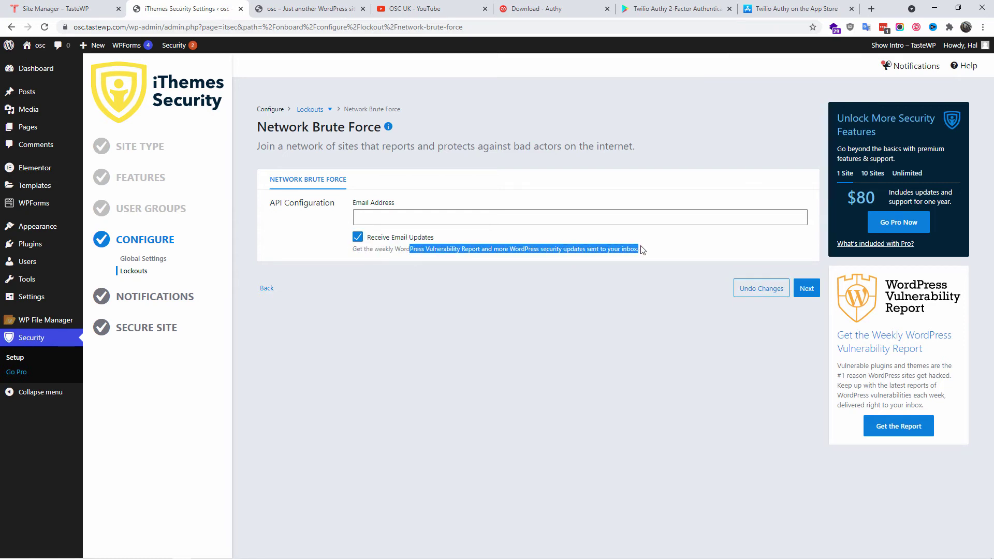
pyautogui.click(361, 239)
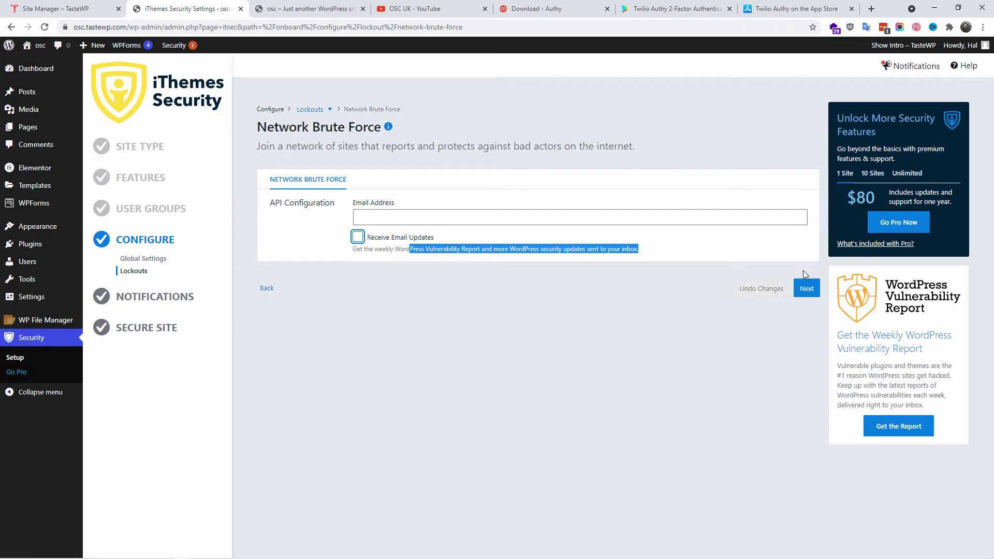
pyautogui.click(806, 290)
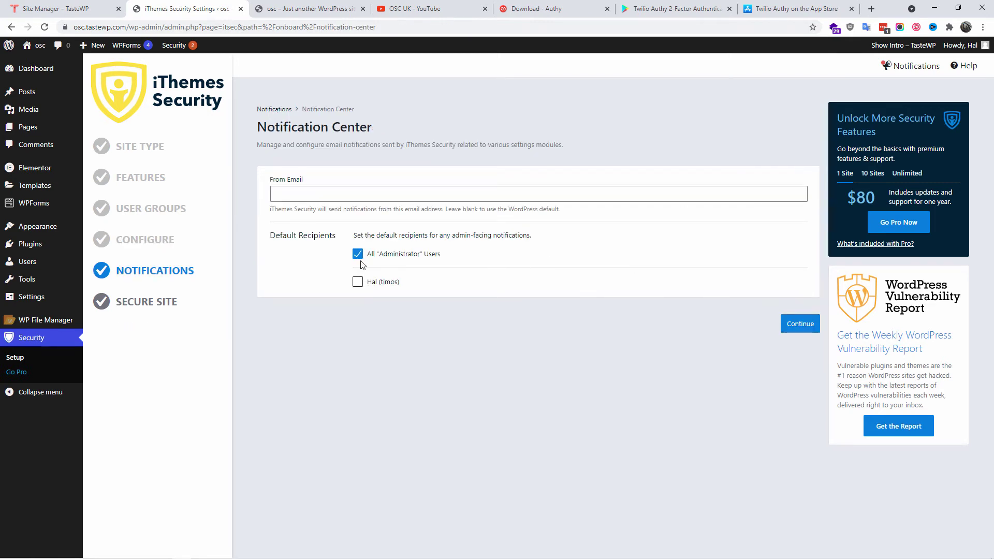
# Keep only Administrators as default notification recipients and run Secure Site.
pyautogui.click(358, 282)
pyautogui.click(358, 282)
pyautogui.moveTo(440, 232); pyautogui.dragTo(557, 232)
pyautogui.click(786, 324)
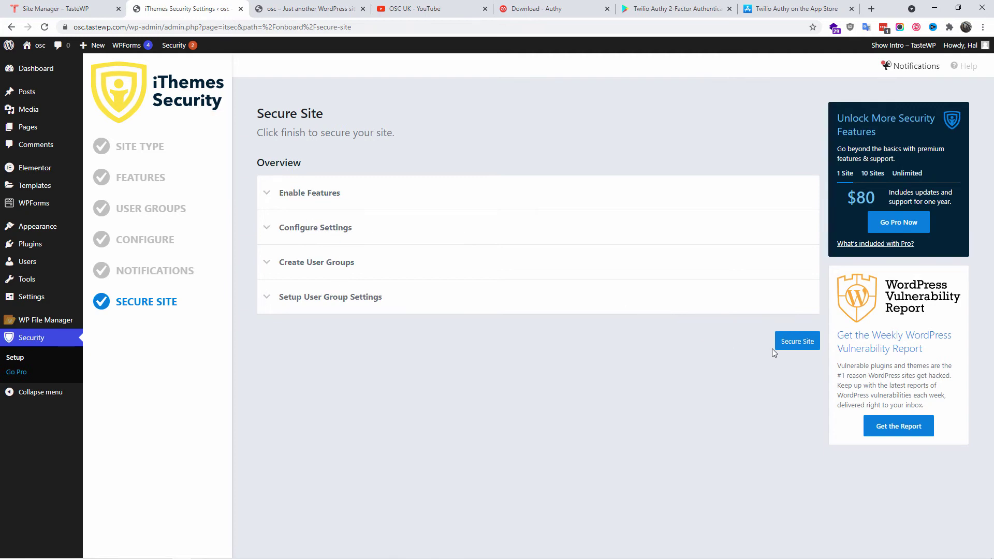
pyautogui.click(797, 340)
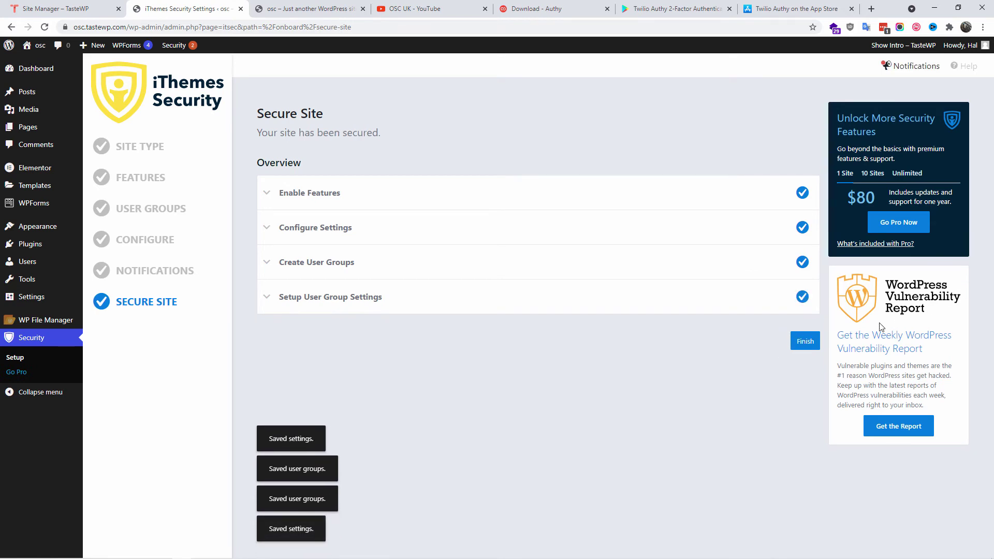
# Complete the iThemes Security wizard, look over the dashboard cards, then go to the user Profile page.
pyautogui.click(806, 342)
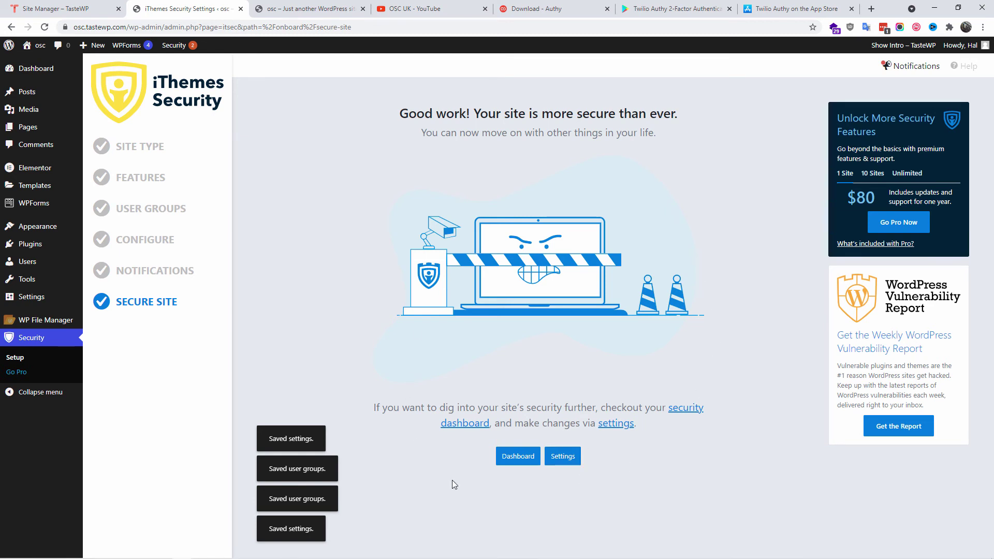
pyautogui.click(511, 459)
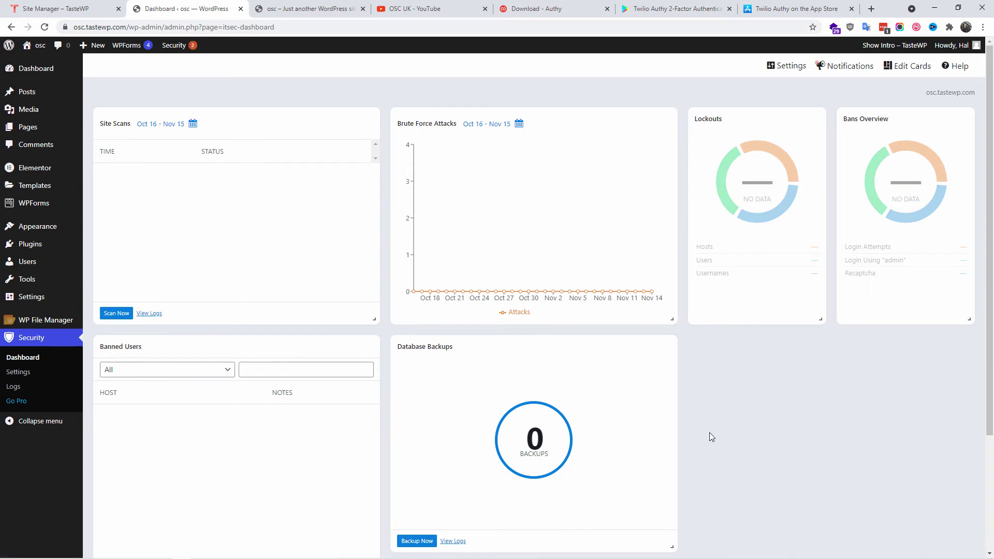
pyautogui.scroll(-1, 766, 420)
pyautogui.scroll(-3, 767, 420)
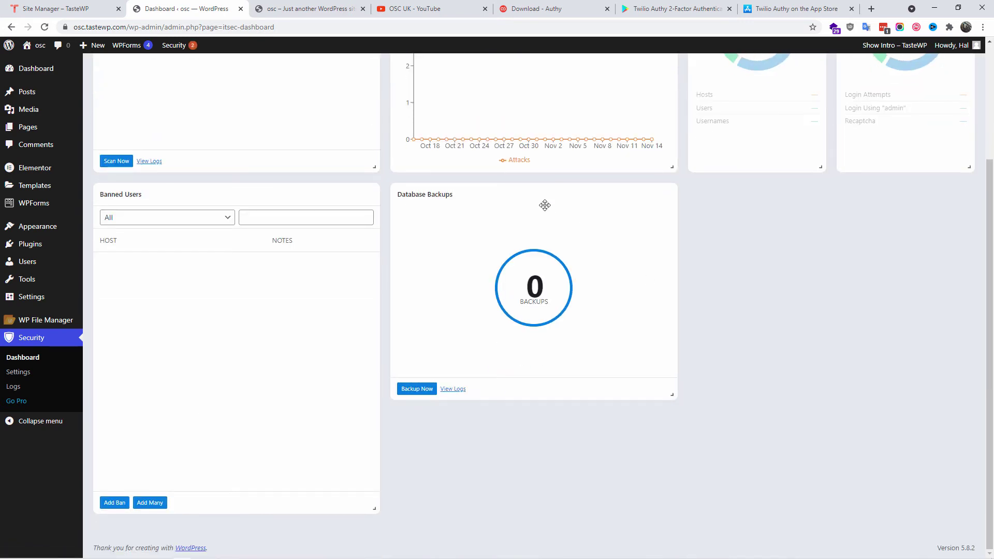
pyautogui.moveTo(550, 193)
pyautogui.mouseDown()
pyautogui.moveTo(835, 217)
pyautogui.moveTo(521, 259)
pyautogui.moveTo(554, 193)
pyautogui.mouseUp()
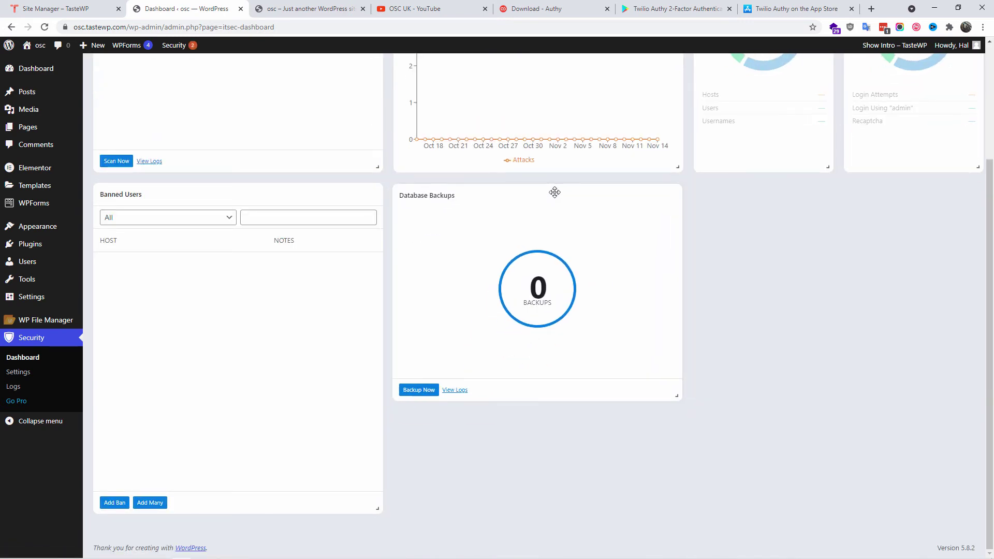
pyautogui.scroll(3, 770, 355)
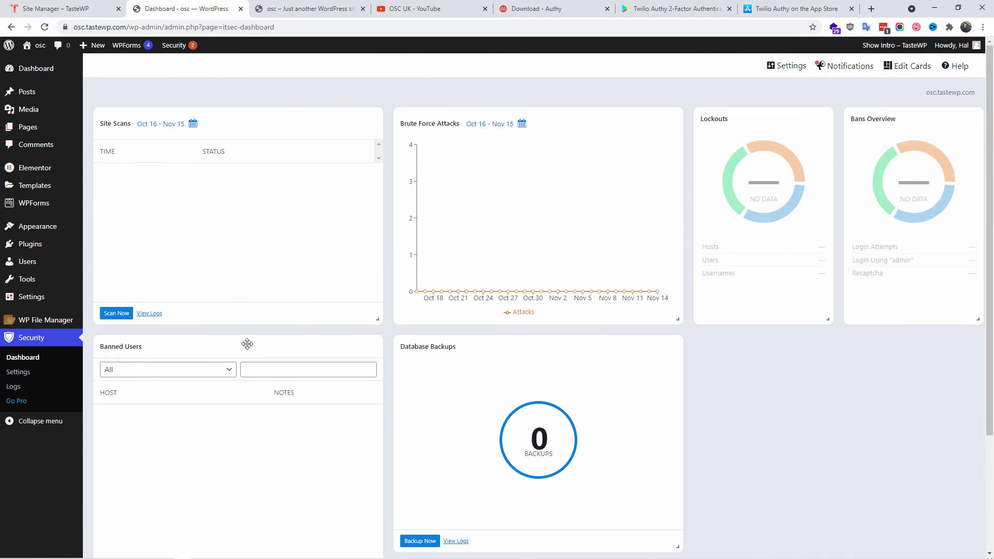
pyautogui.click(35, 374)
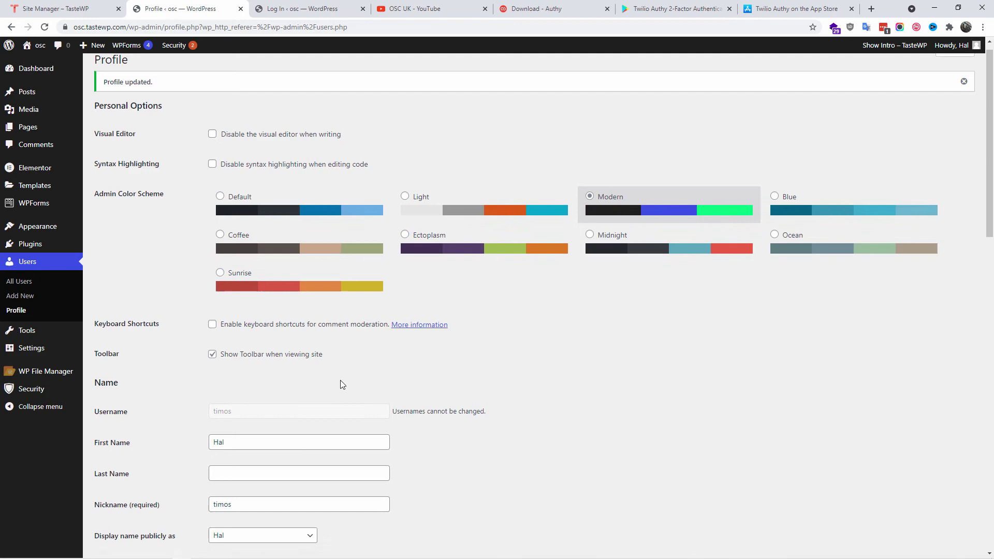
# Make Mobile App the primary two-factor method, enable it, and save the profile.
pyautogui.scroll(-9, 340, 383)
pyautogui.scroll(-8, 348, 396)
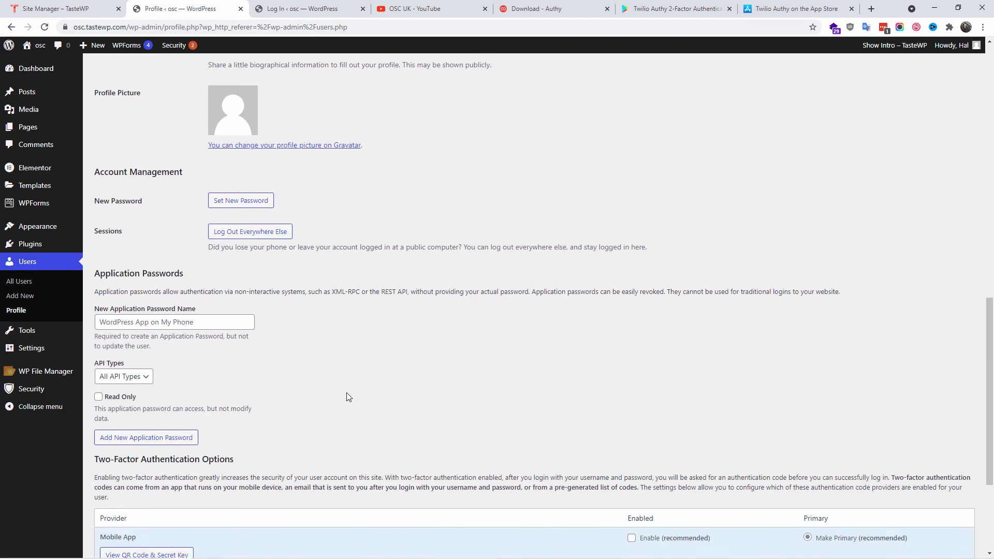
pyautogui.click(807, 360)
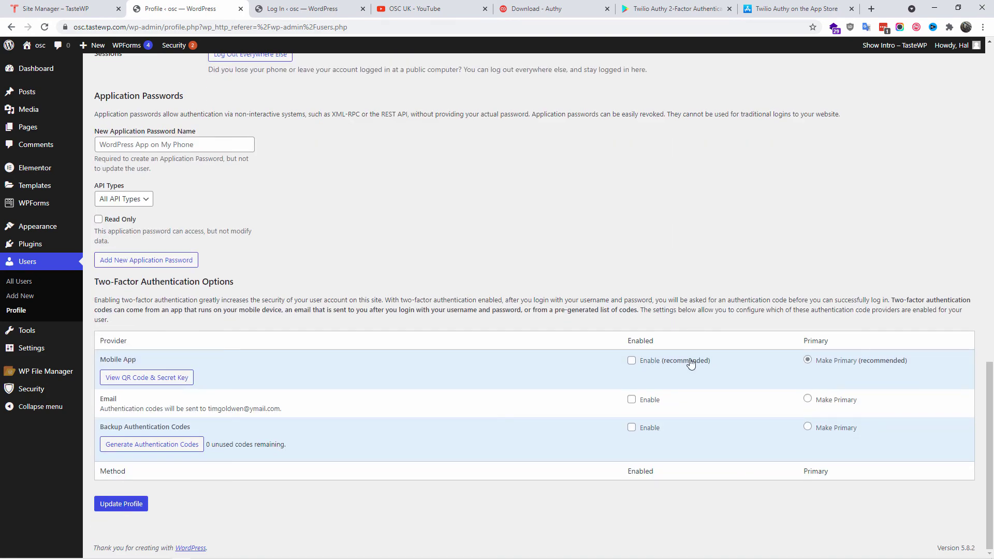
pyautogui.click(632, 362)
pyautogui.scroll(-4, 589, 375)
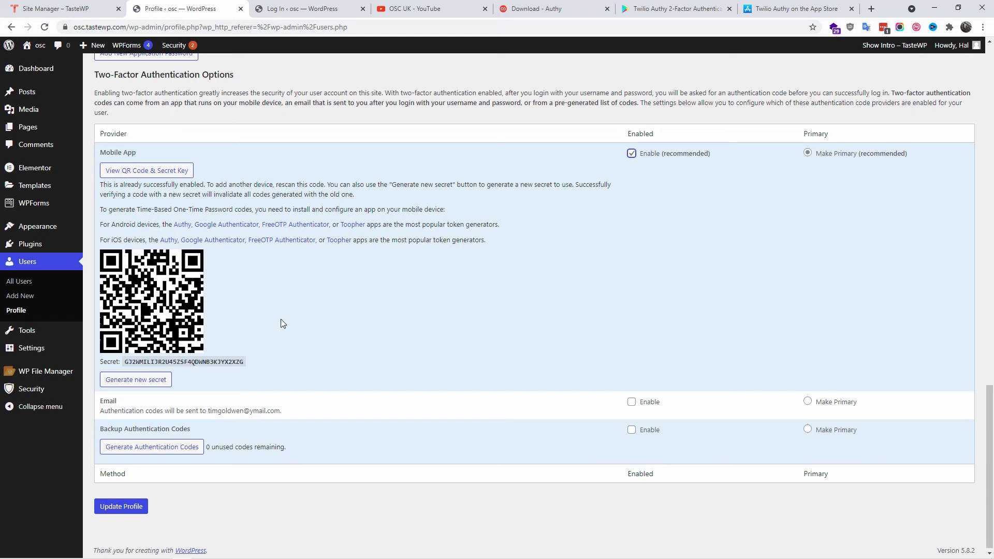
pyautogui.click(132, 510)
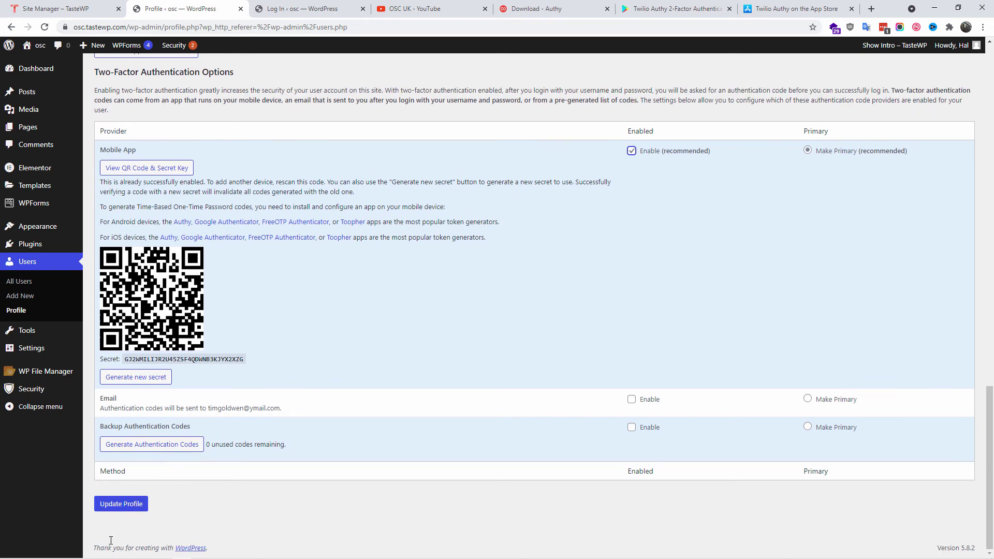
pyautogui.click(133, 506)
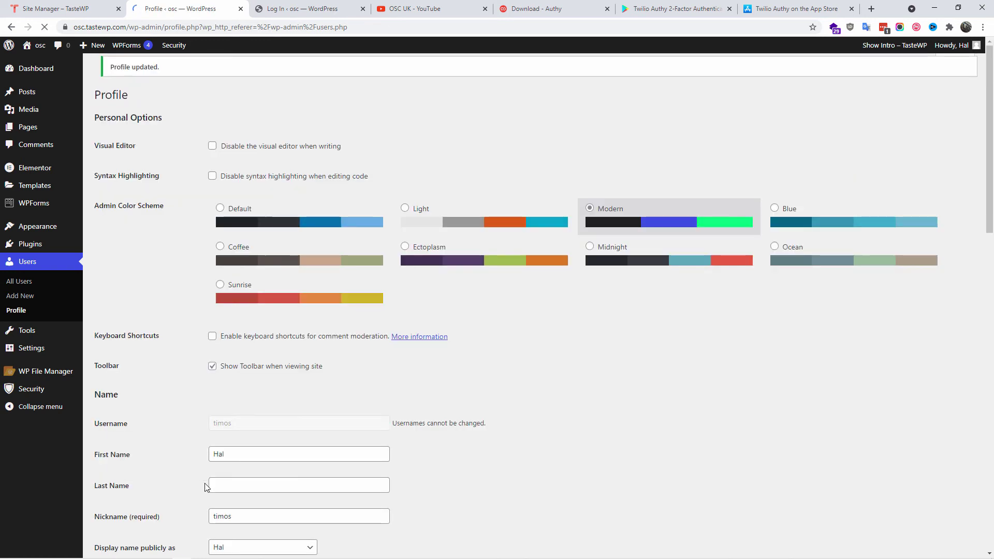
# Close the stale login tab and return to the profile tab.
pyautogui.click(317, 10)
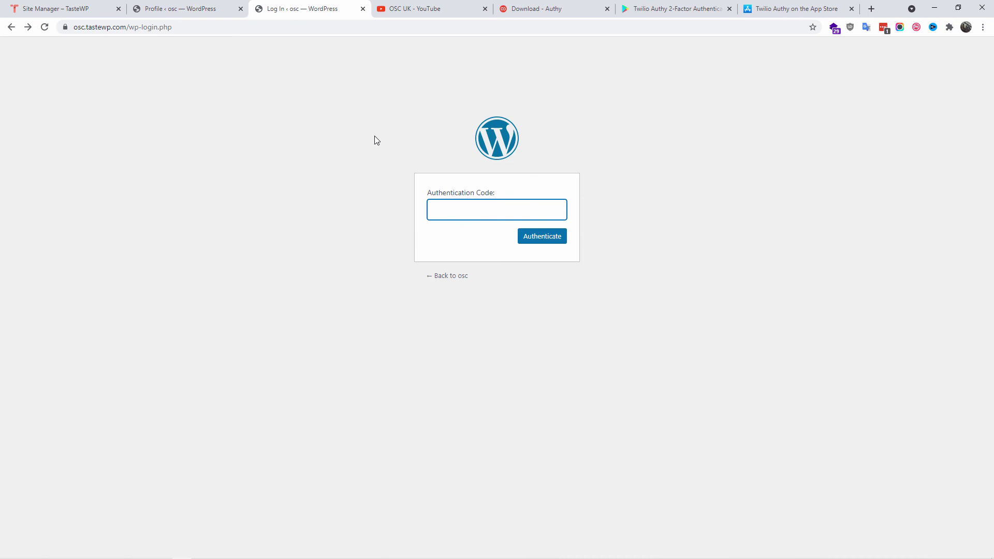
pyautogui.click(363, 9)
pyautogui.click(187, 8)
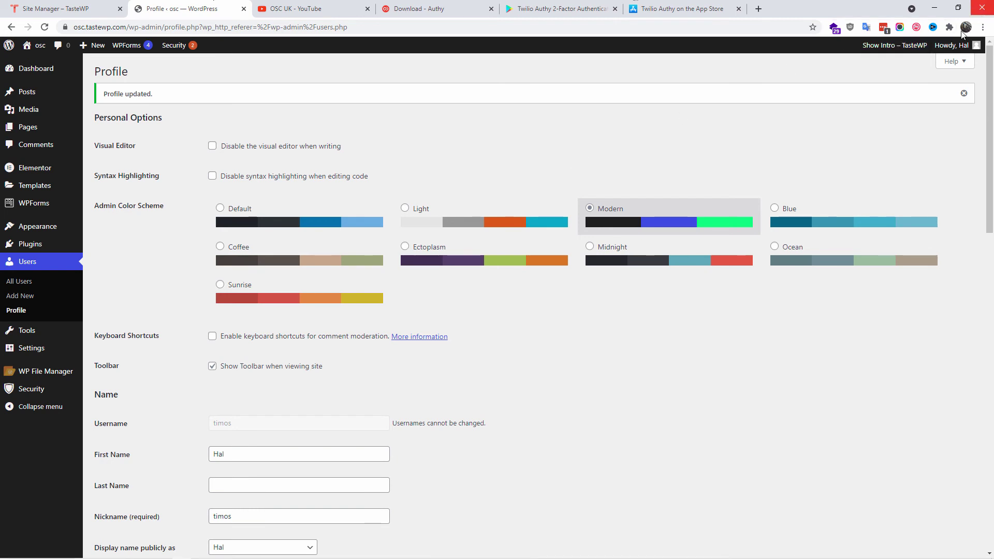
# Log out, then sign back in with the saved credentials and the pasted authentication code.
pyautogui.moveTo(951, 52)
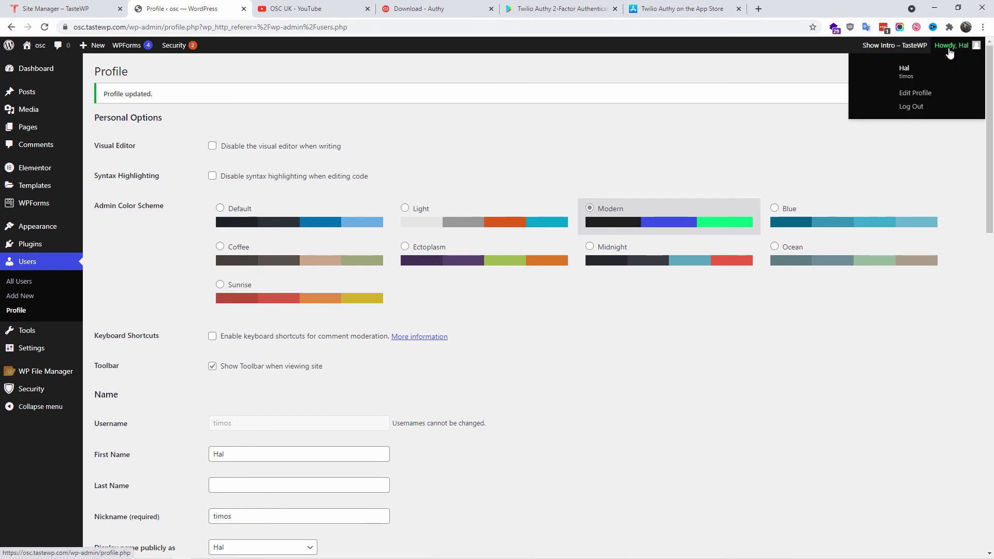
pyautogui.click(913, 111)
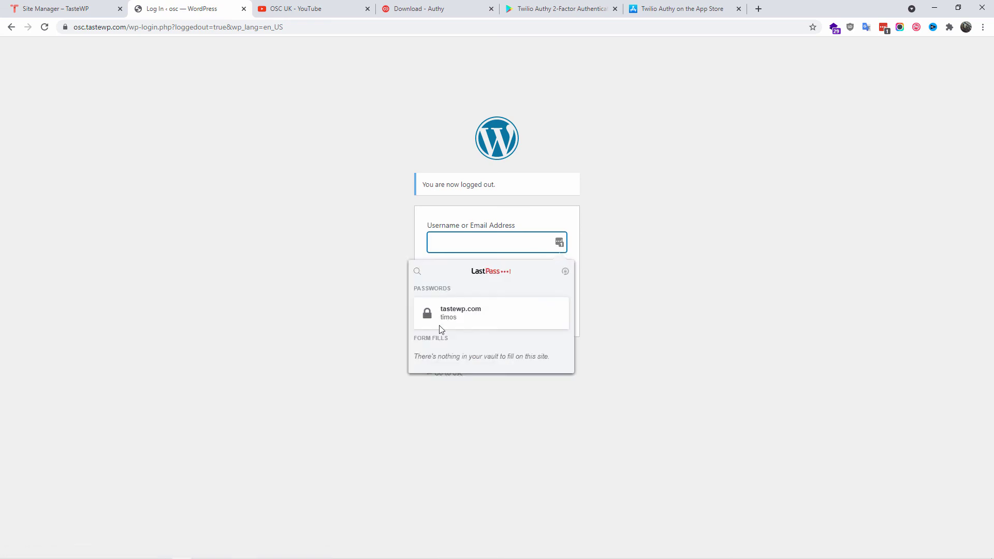
pyautogui.click(446, 316)
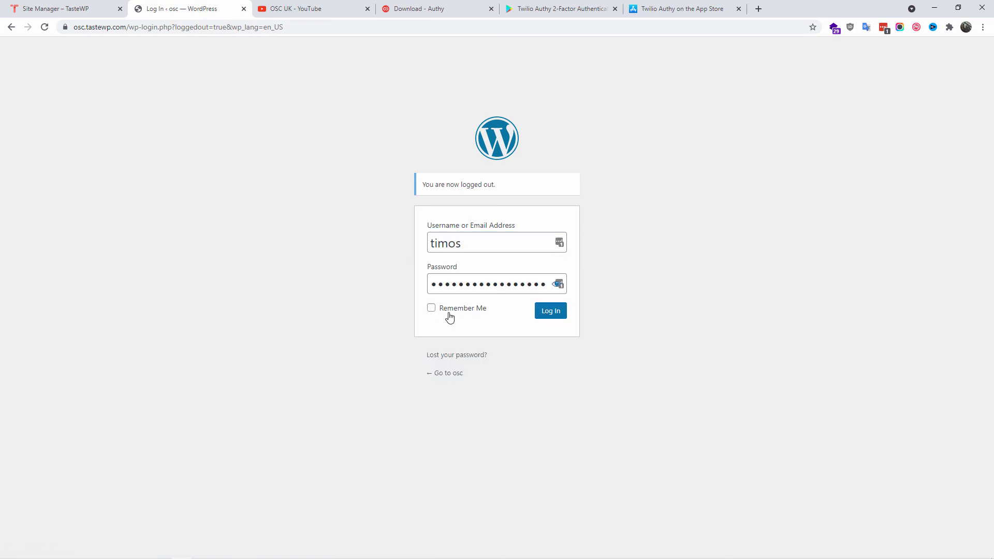
pyautogui.click(545, 313)
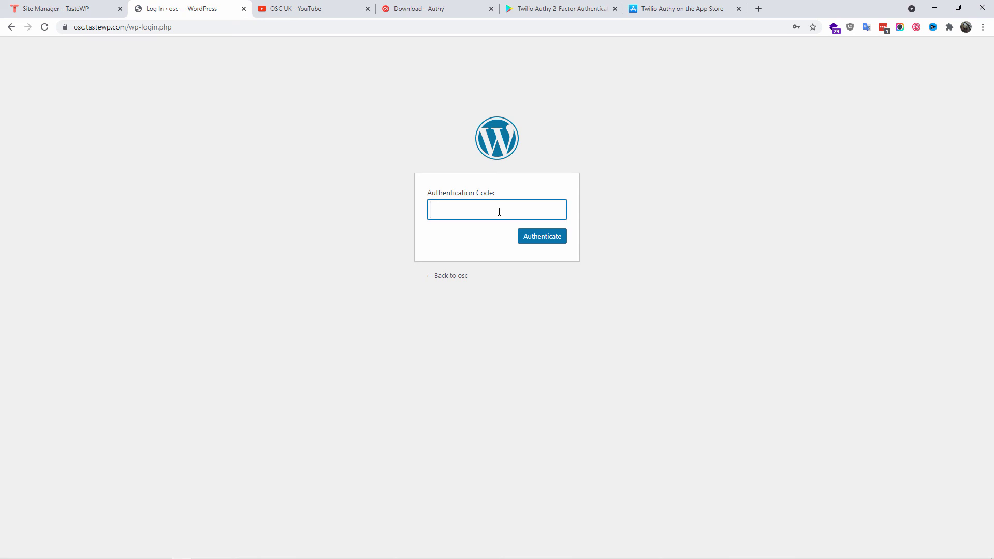
pyautogui.hotkey('ctrl', 'v')
pyautogui.click(541, 239)
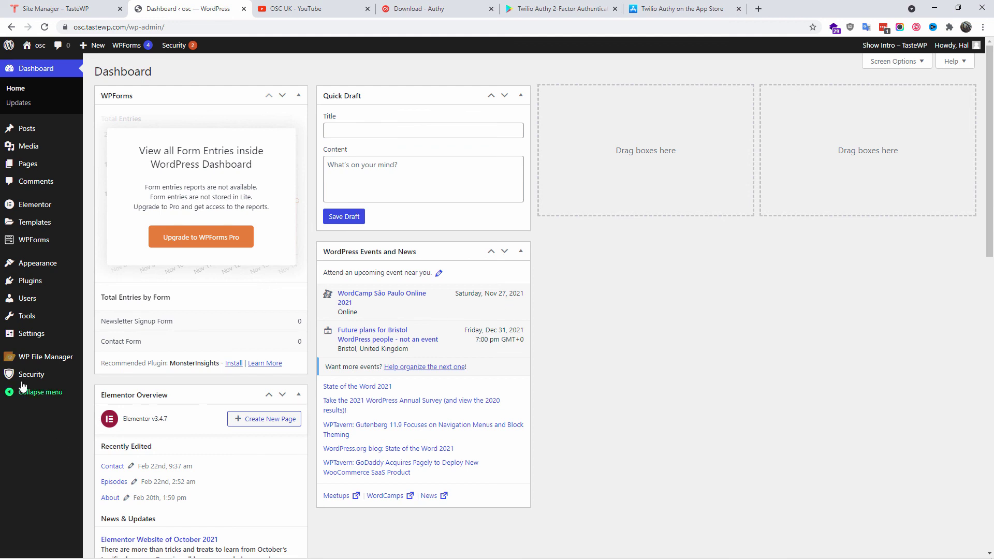
# Open the iThemes Security dashboard.
pyautogui.moveTo(26, 375)
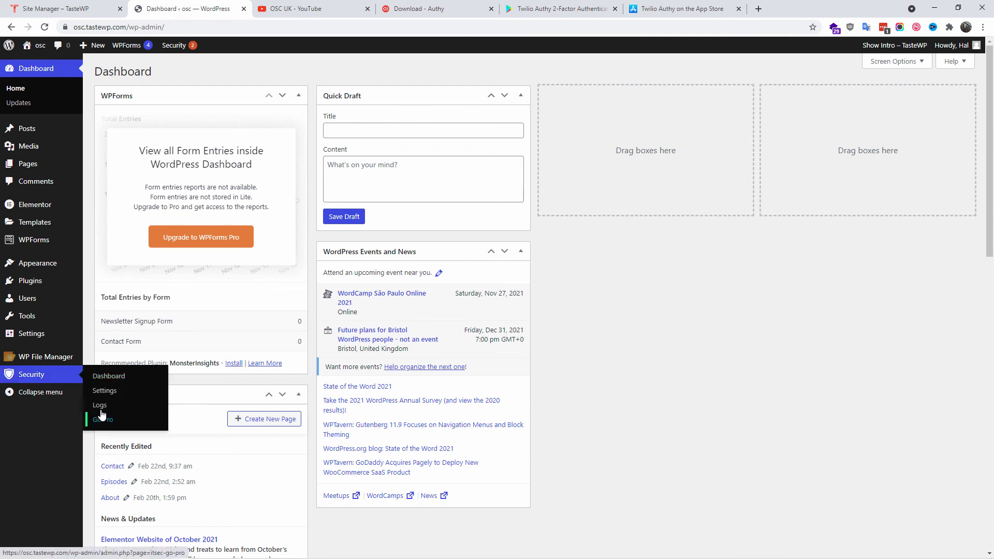
pyautogui.click(106, 377)
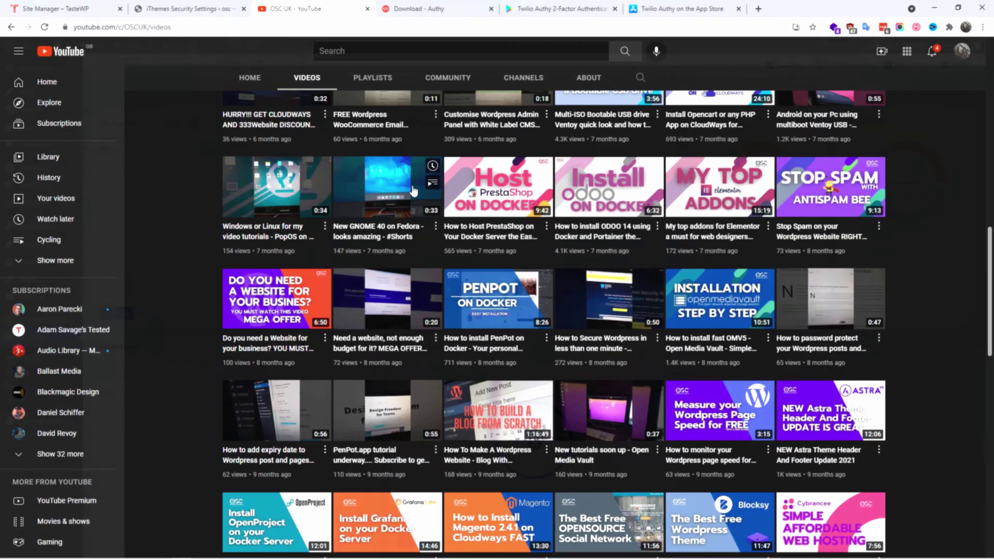
pyautogui.scroll(10, 413, 193)
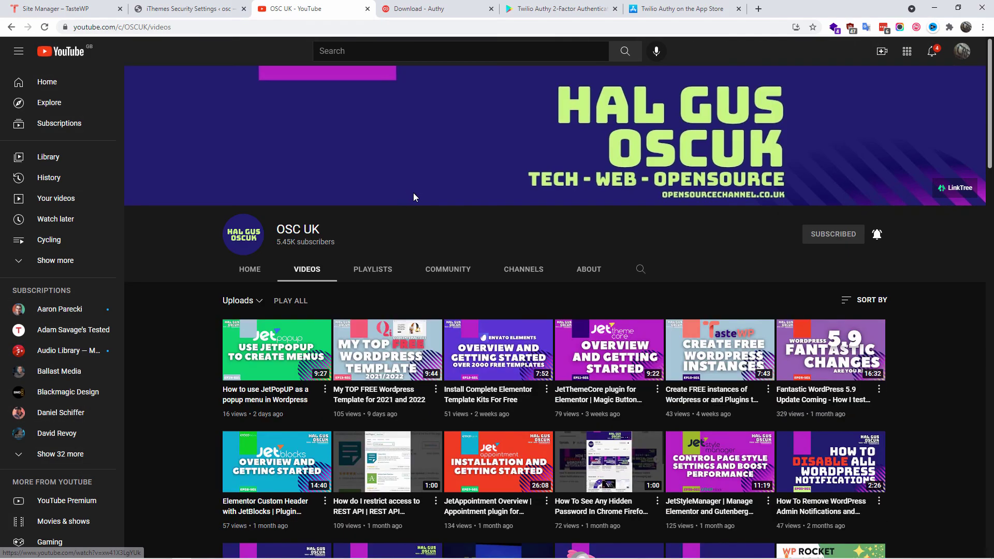